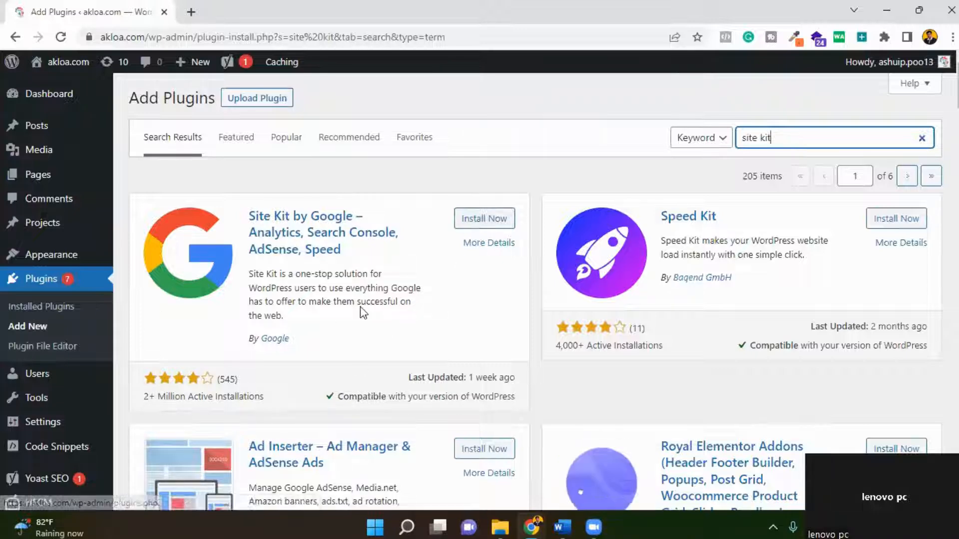
# - Install and activate the Site Kit by Google plugin, and start its setup
pyautogui.click(477, 218)
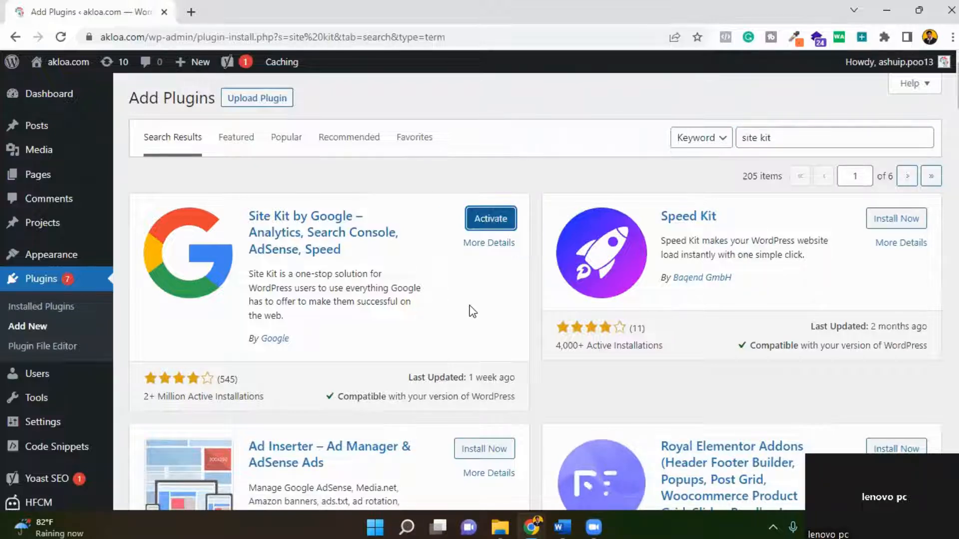
pyautogui.click(493, 227)
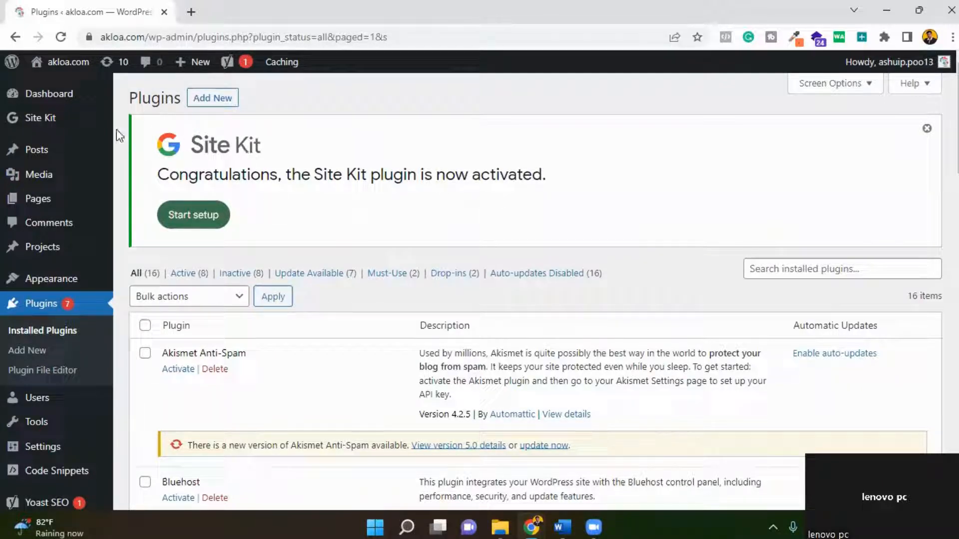
pyautogui.moveTo(22, 100)
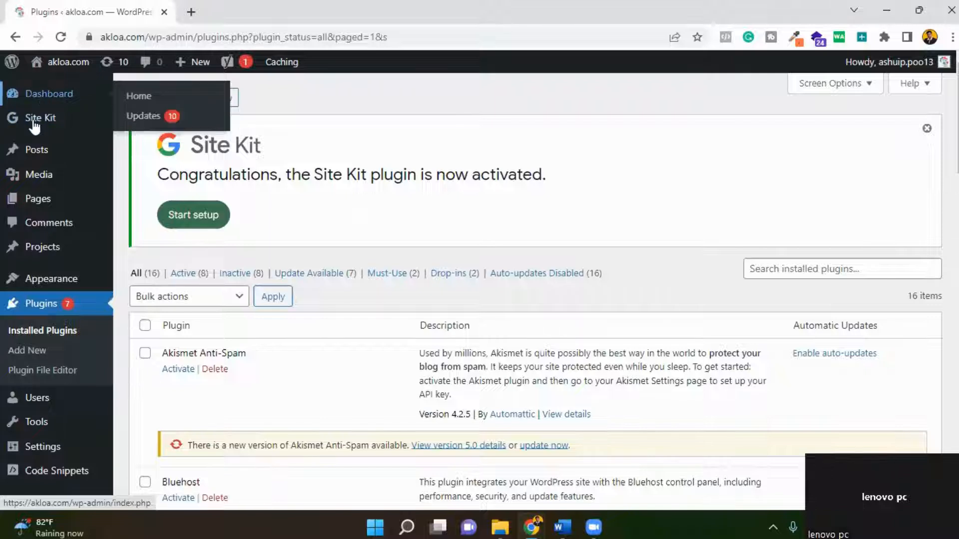
pyautogui.moveTo(38, 129)
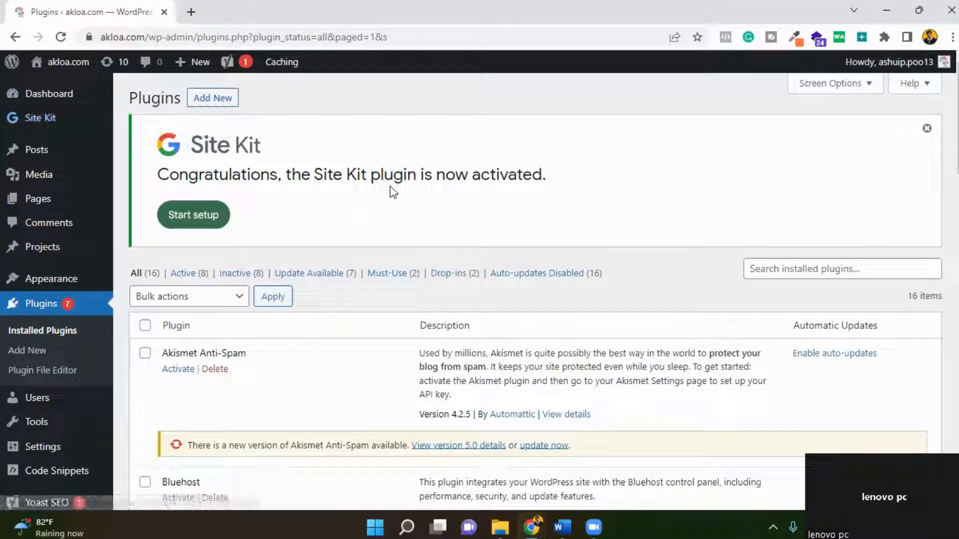
pyautogui.click(193, 220)
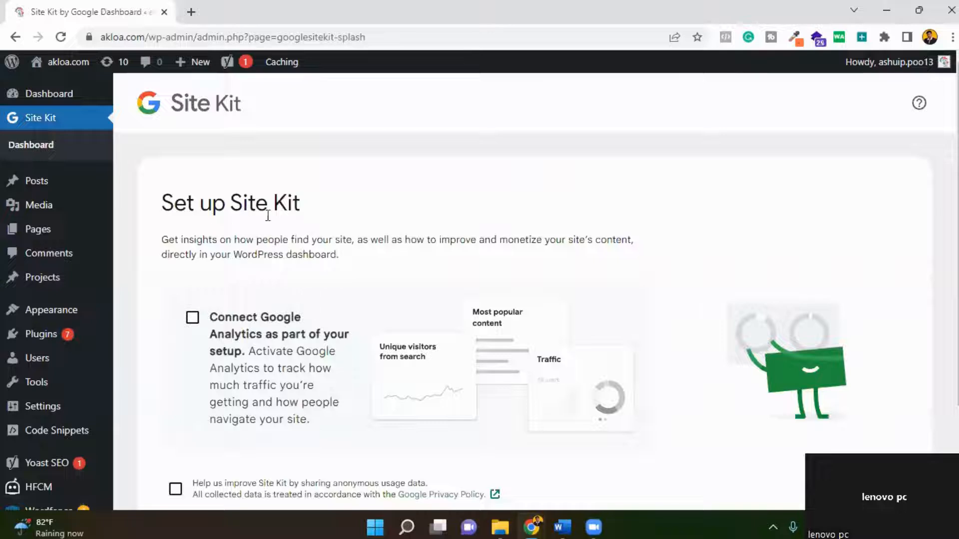
# - Enable connecting Google Analytics and sharing anonymous usage data in the Site Kit setup, and proceed to the Google sign-in
pyautogui.scroll(-1, 327, 276)
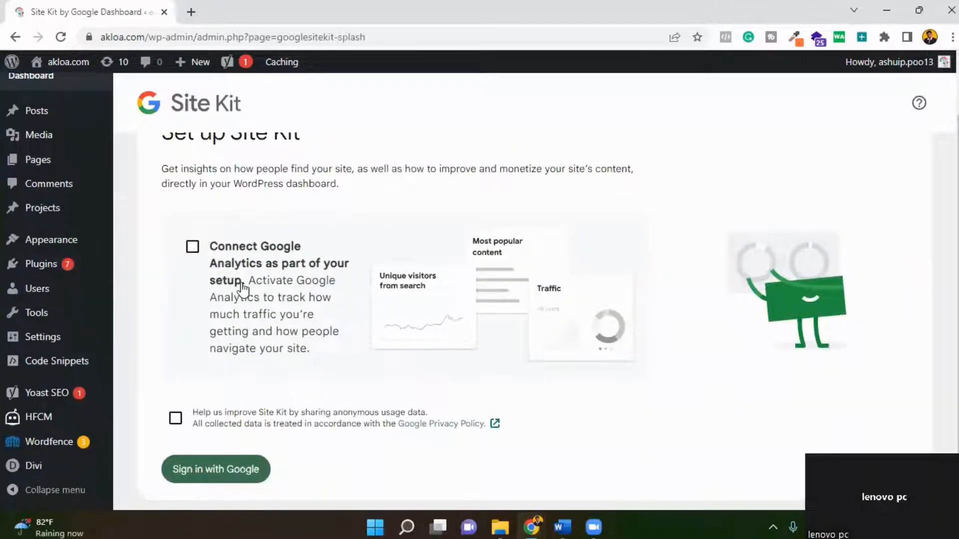
pyautogui.click(192, 246)
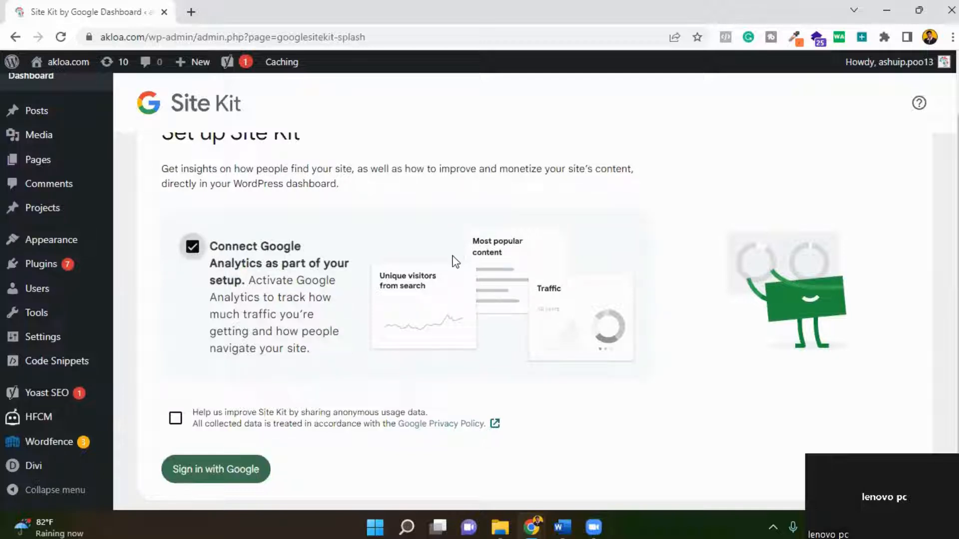
pyautogui.scroll(-1, 149, 379)
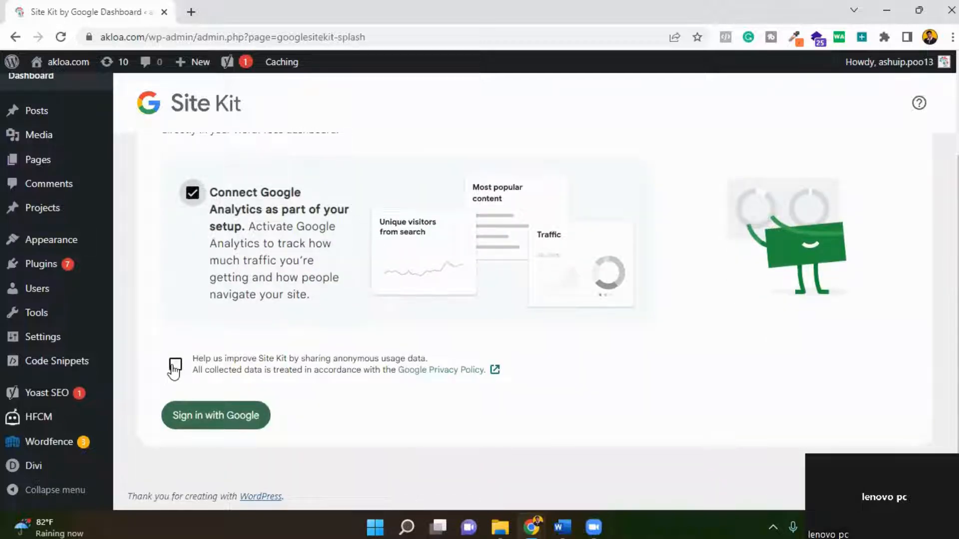
pyautogui.click(296, 372)
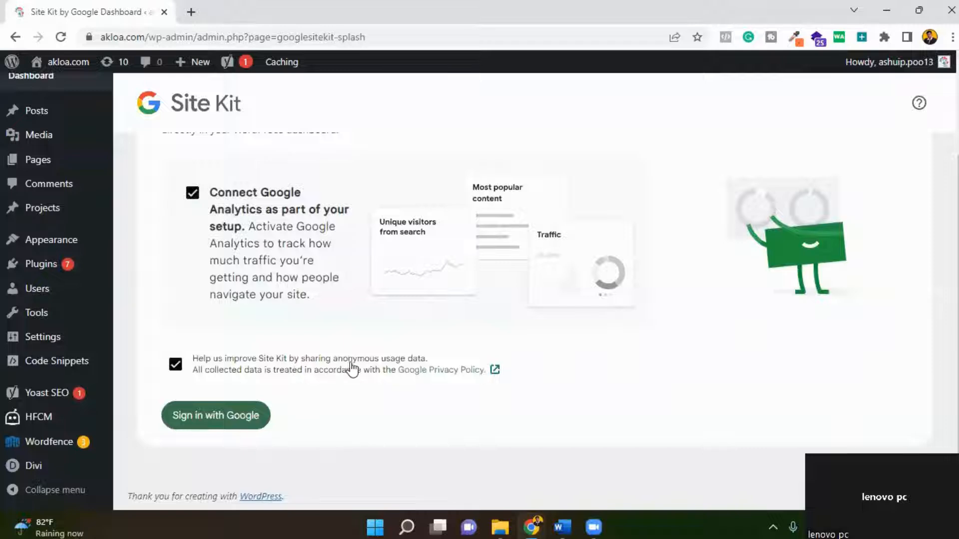
pyautogui.click(175, 365)
pyautogui.click(179, 366)
pyautogui.click(216, 420)
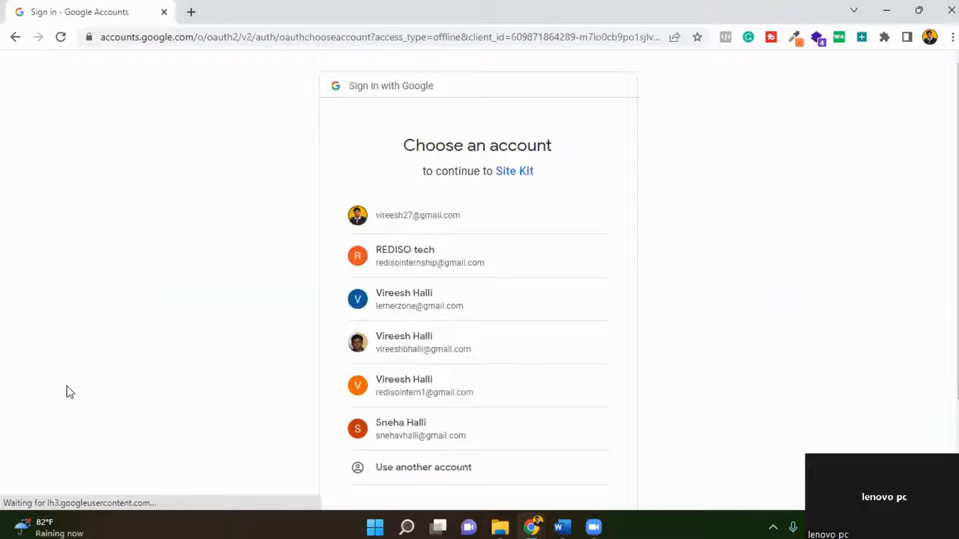
# - Choose to continue to Site Kit with a Google account other than those listed
pyautogui.scroll(-3, 591, 359)
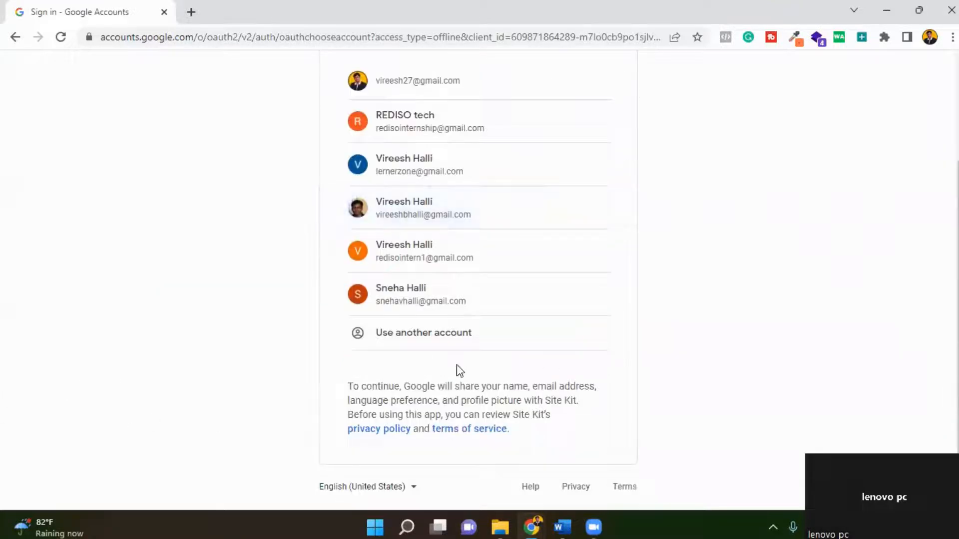
pyautogui.scroll(3, 207, 358)
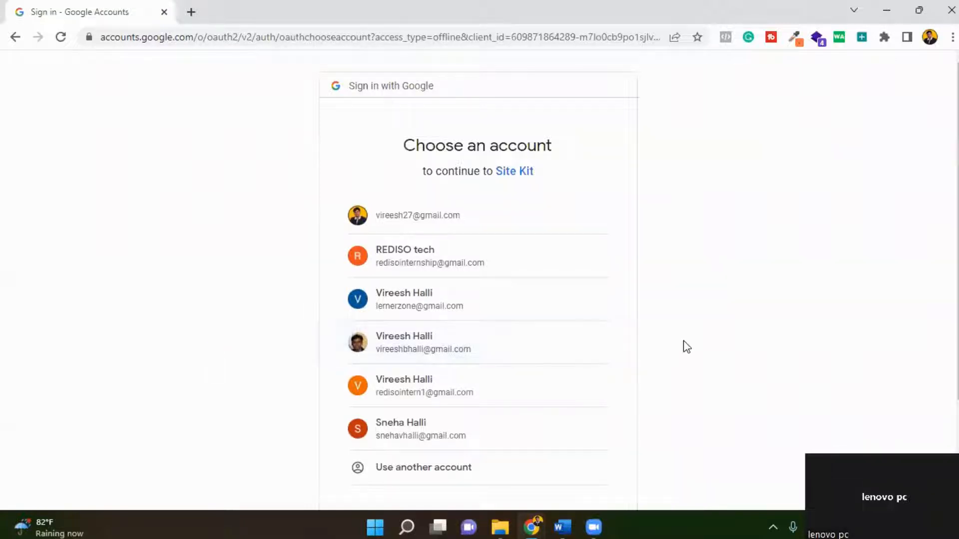
pyautogui.scroll(-3, 686, 347)
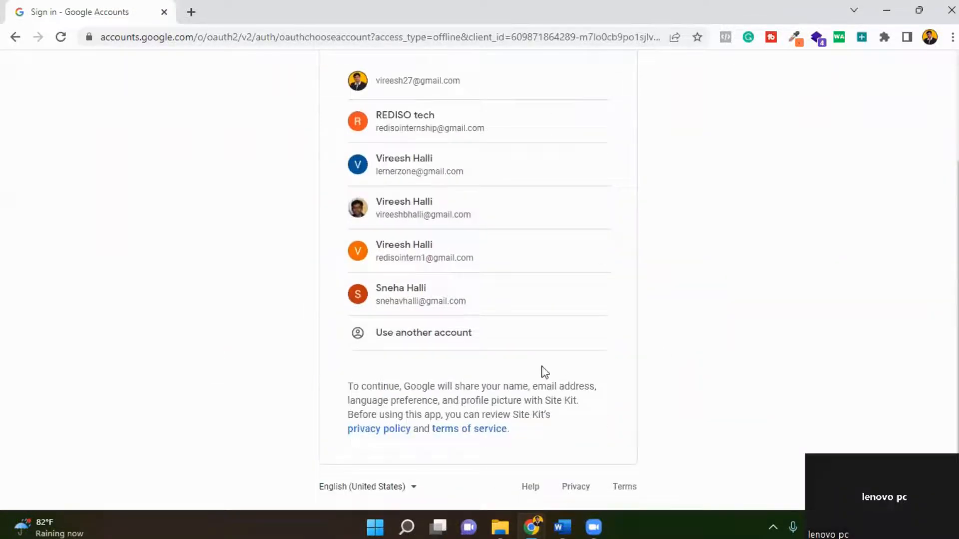
pyautogui.click(458, 344)
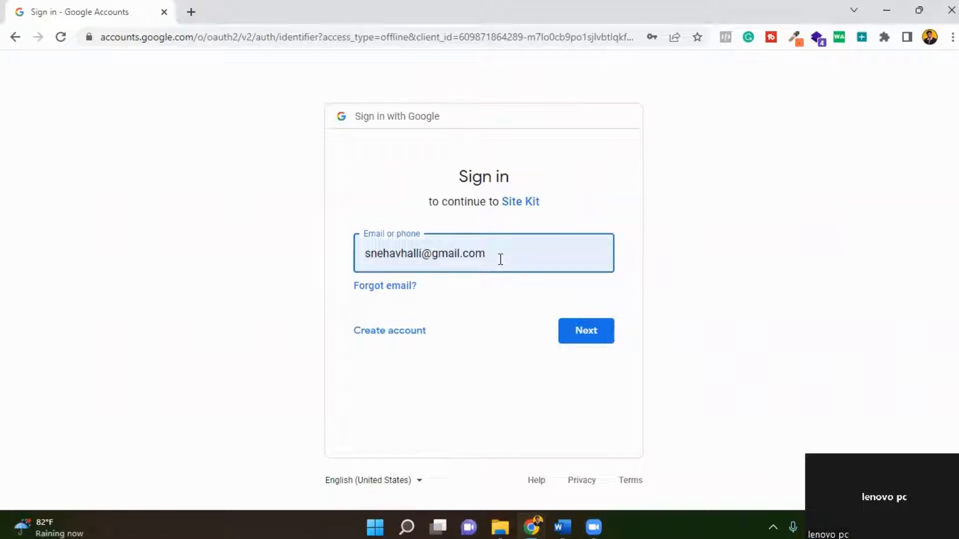
# - Replace the prefilled e-mail with the site owner's Google e-mail and sign in with the account password
pyautogui.moveTo(501, 259); pyautogui.dragTo(318, 264)
pyautogui.press('BackSpace')
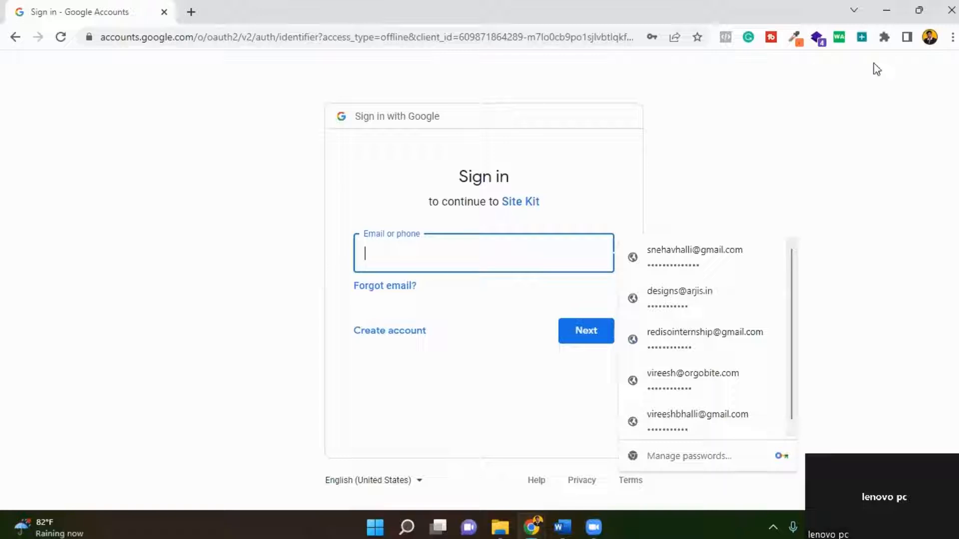
pyautogui.click(734, 213)
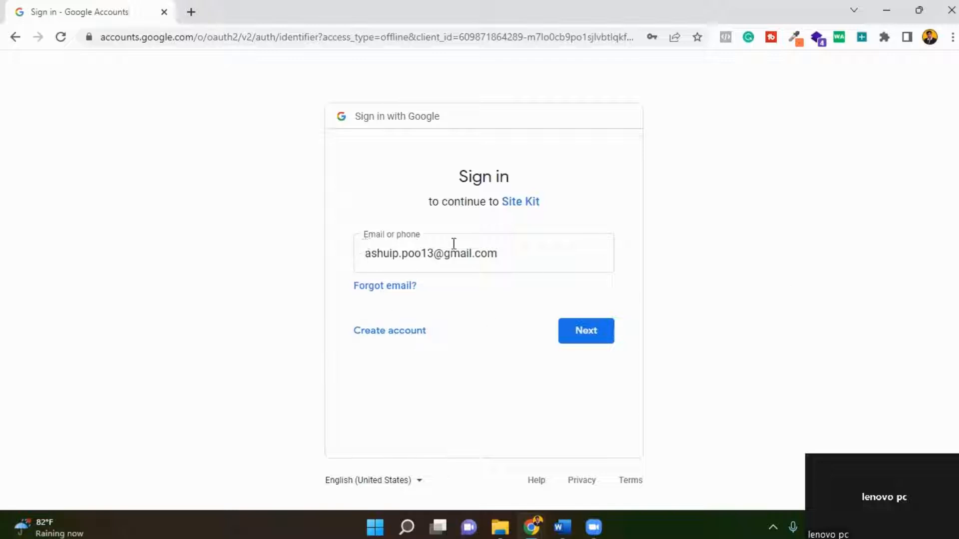
pyautogui.click(584, 330)
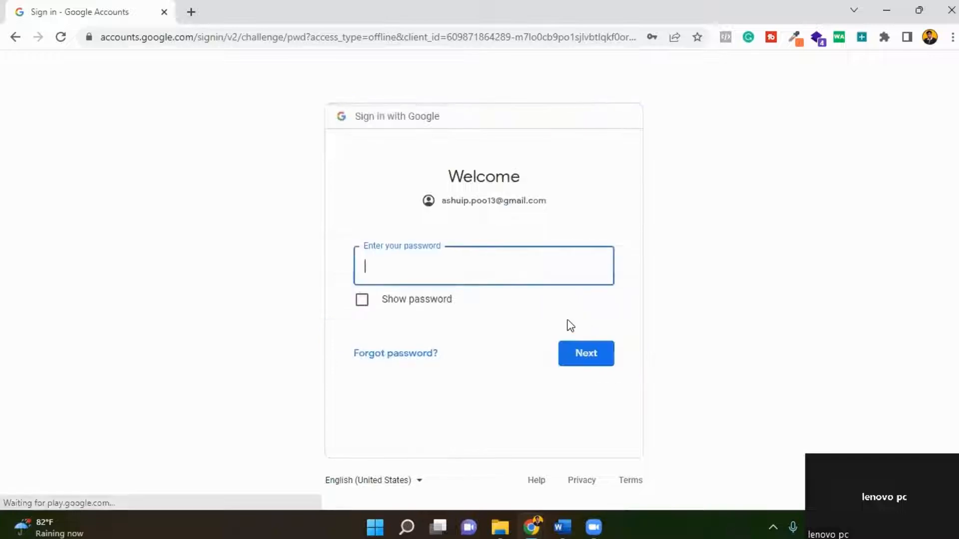
pyautogui.hotkey('ctrl', 'v')
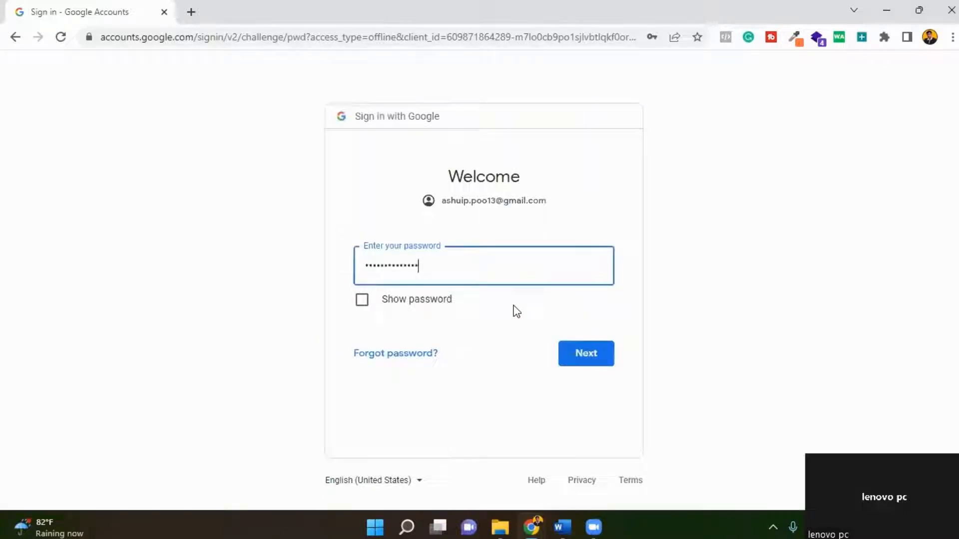
pyautogui.click(581, 354)
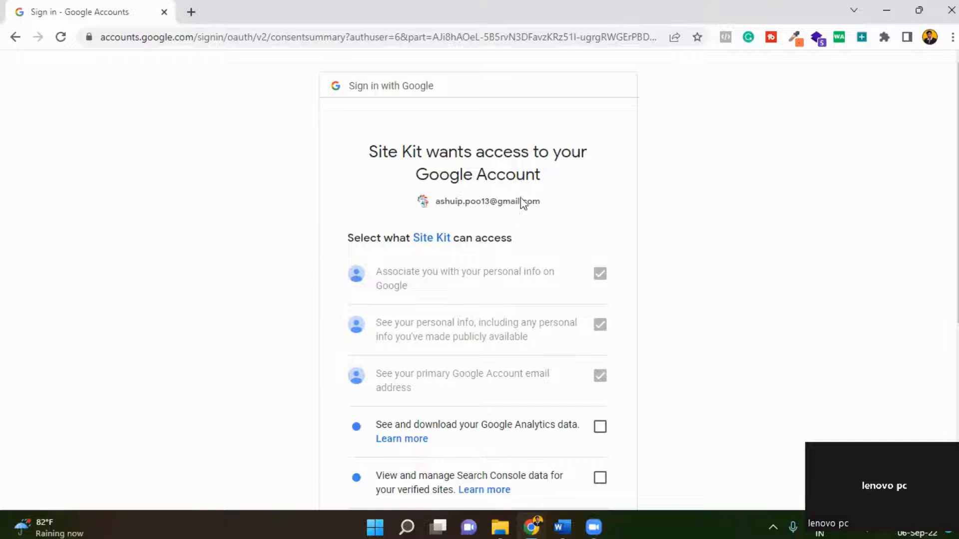
# - Grant Site Kit access to Google Analytics data, Search Console data and the list of controlled sites and domains, and continue
pyautogui.scroll(-2, 484, 242)
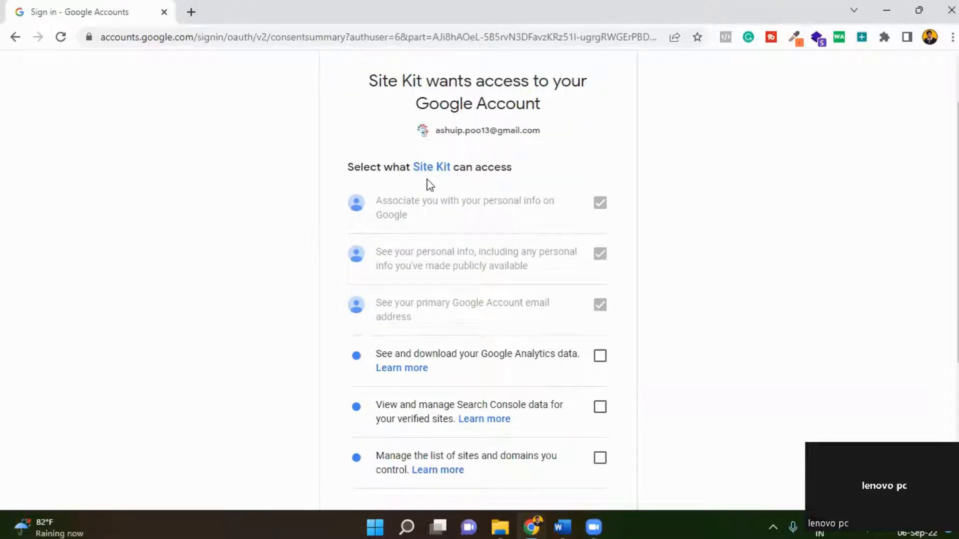
pyautogui.scroll(-3, 628, 263)
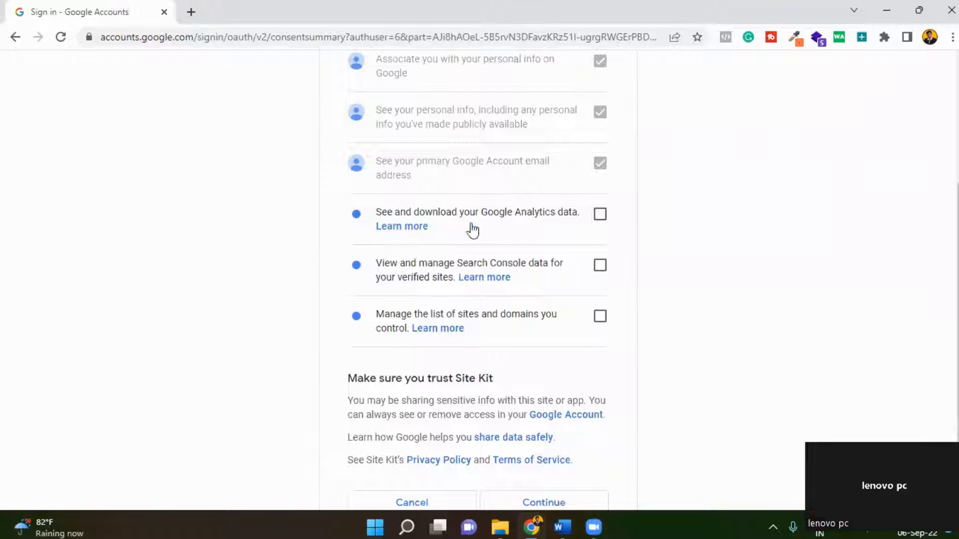
pyautogui.click(601, 218)
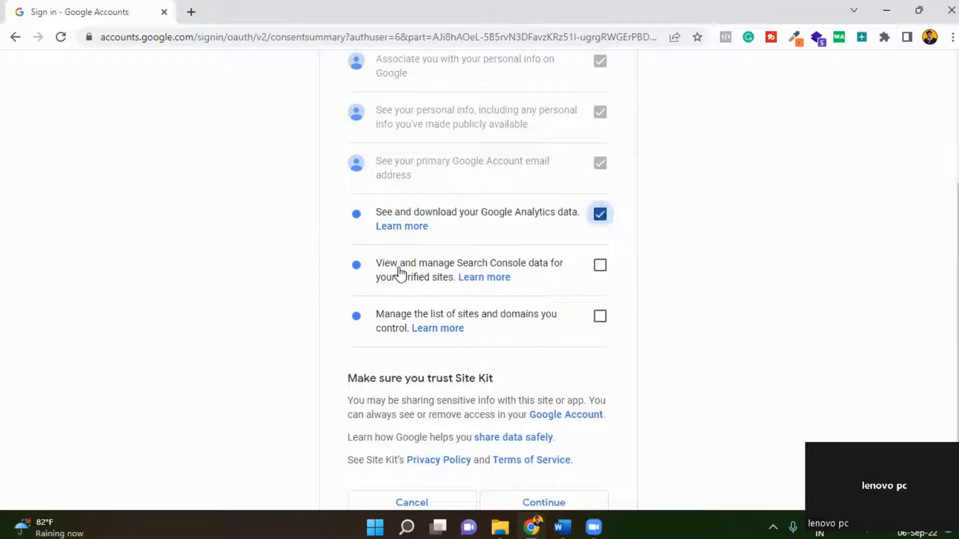
pyautogui.click(598, 268)
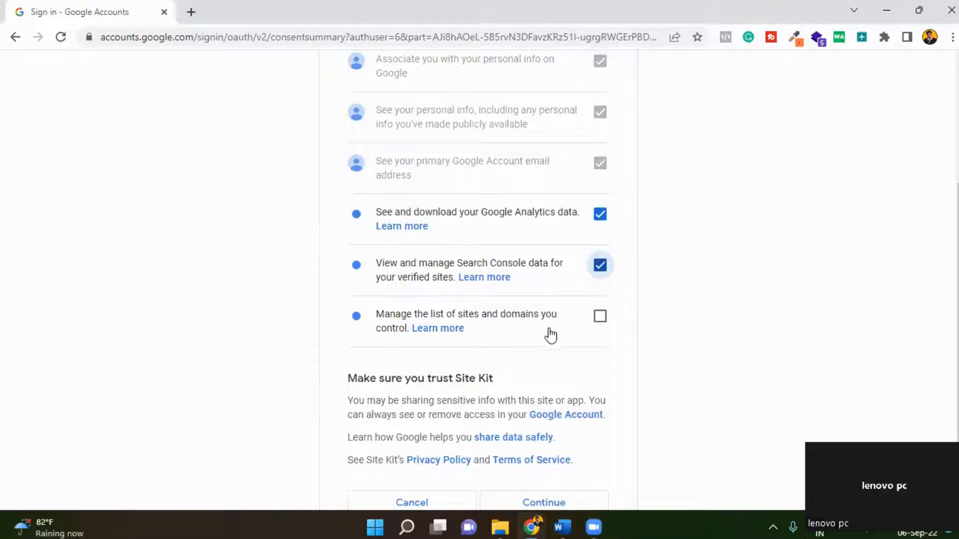
pyautogui.click(600, 317)
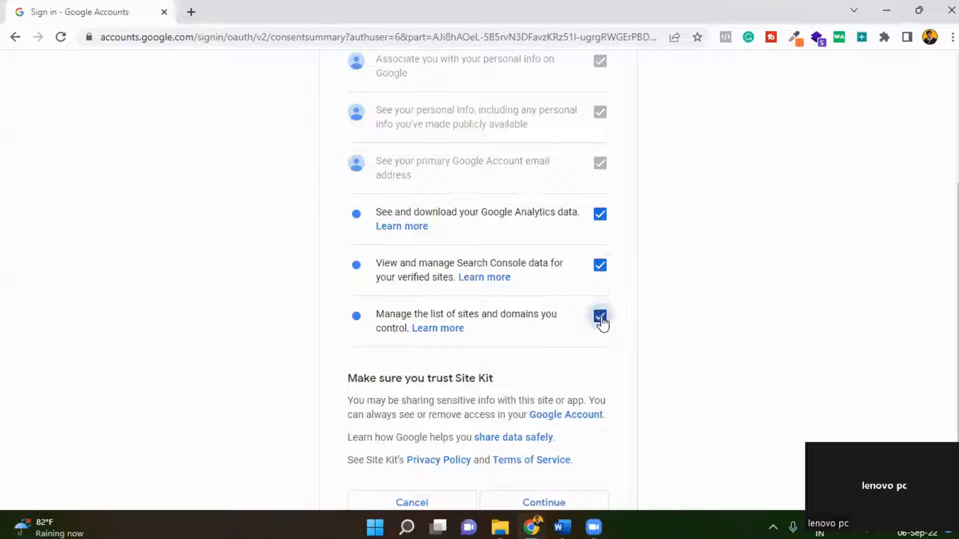
pyautogui.scroll(-2, 430, 379)
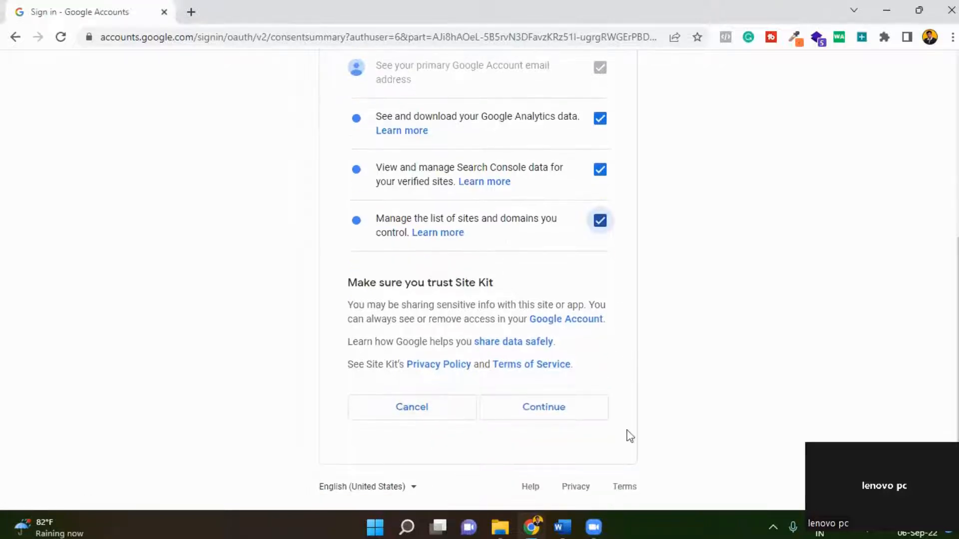
pyautogui.click(540, 410)
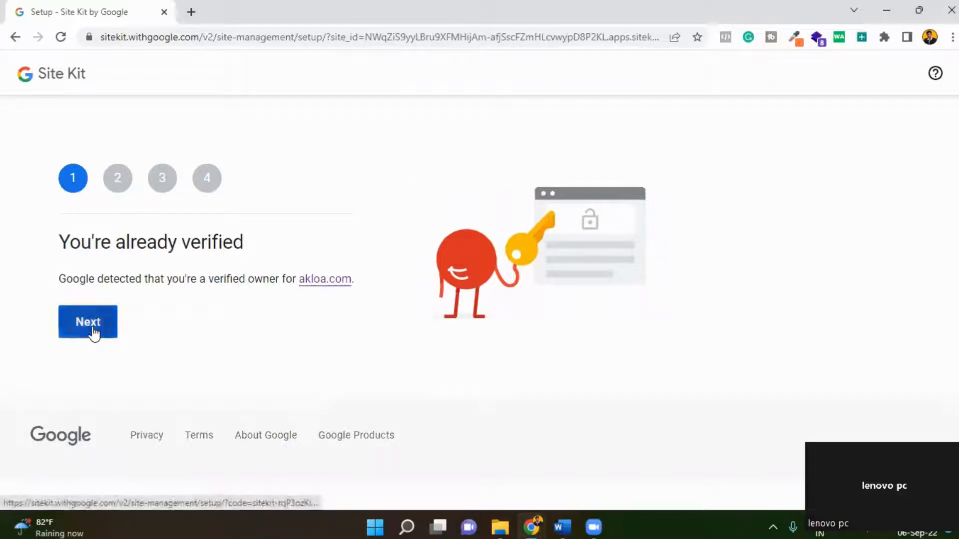
# - Complete the four Site Kit setup stages for akloa.com, allowing dashboard metrics and adding the site to Google Analytics
pyautogui.click(89, 334)
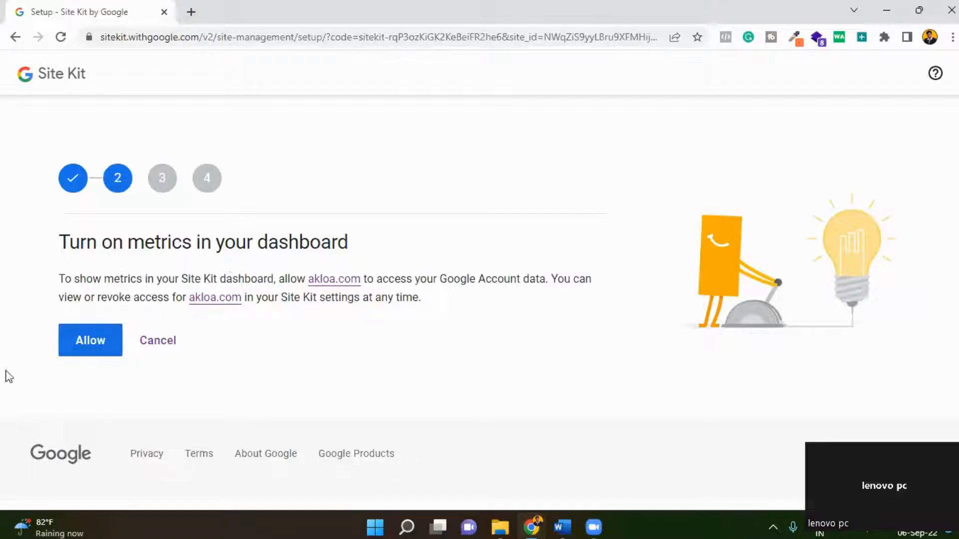
pyautogui.click(97, 353)
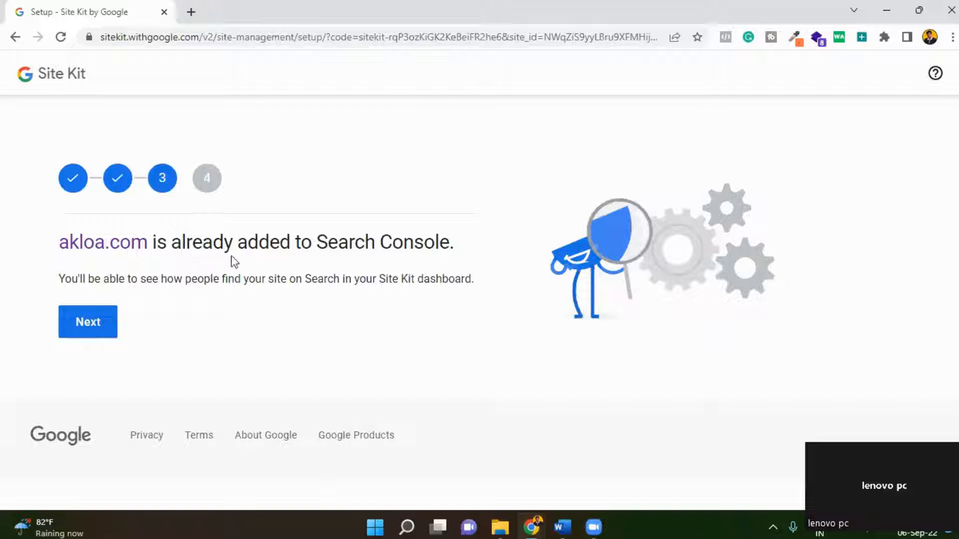
pyautogui.click(96, 333)
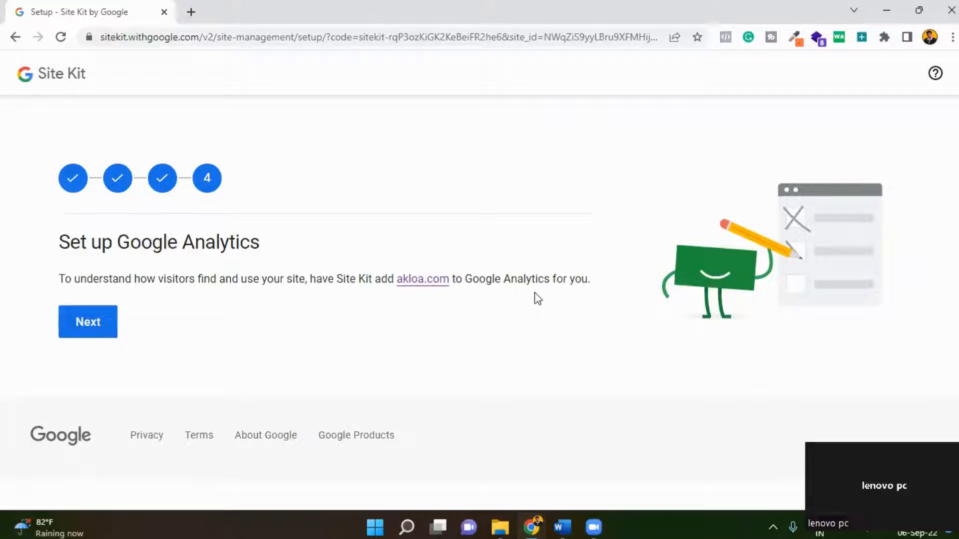
pyautogui.click(99, 334)
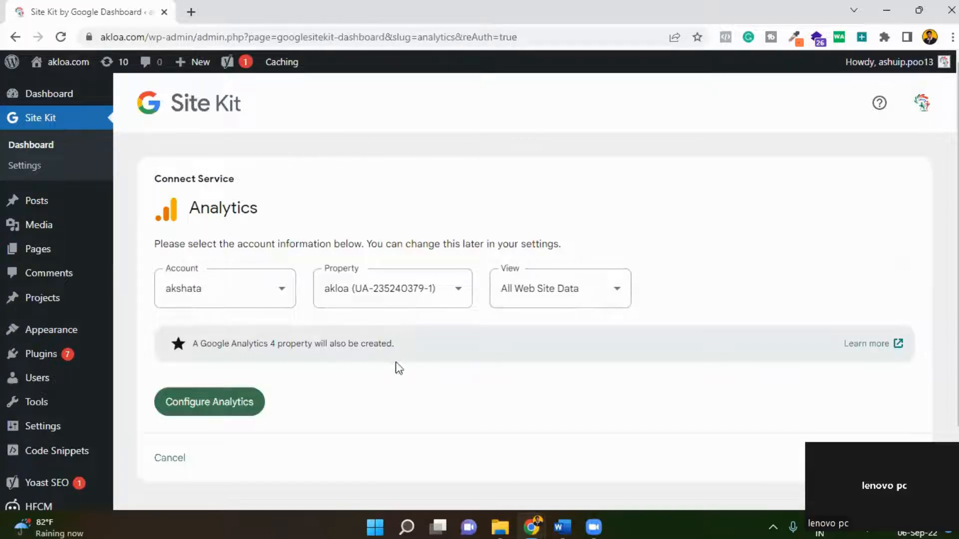
# - Configure Analytics with the akloa property and All Web Site Data view, allowing Site Kit to edit Google Analytics management entities
pyautogui.scroll(-2, 543, 319)
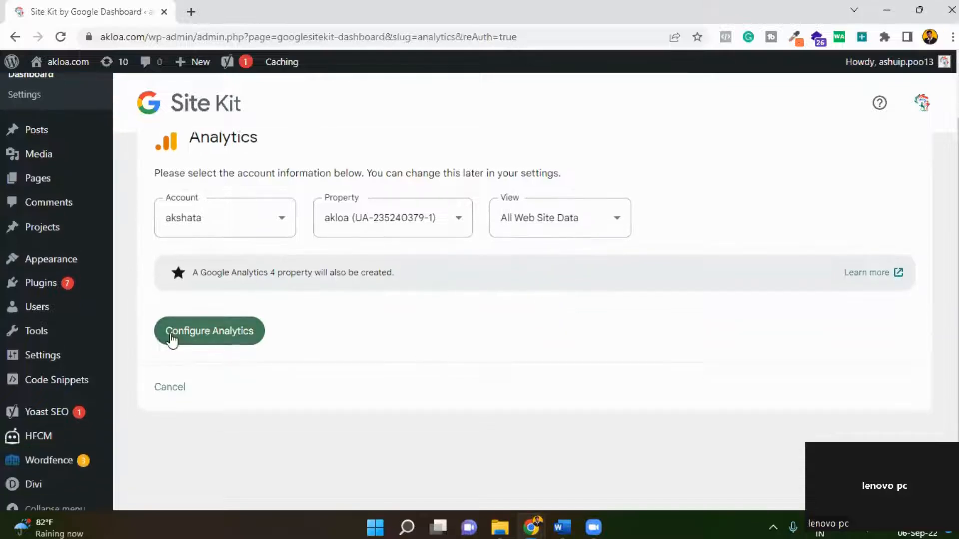
pyautogui.scroll(-1, 86, 317)
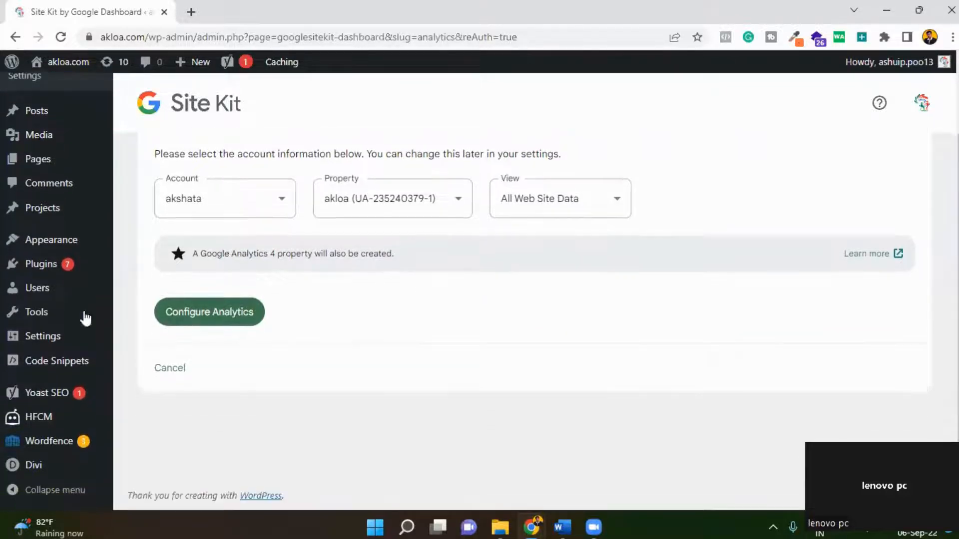
pyautogui.click(238, 320)
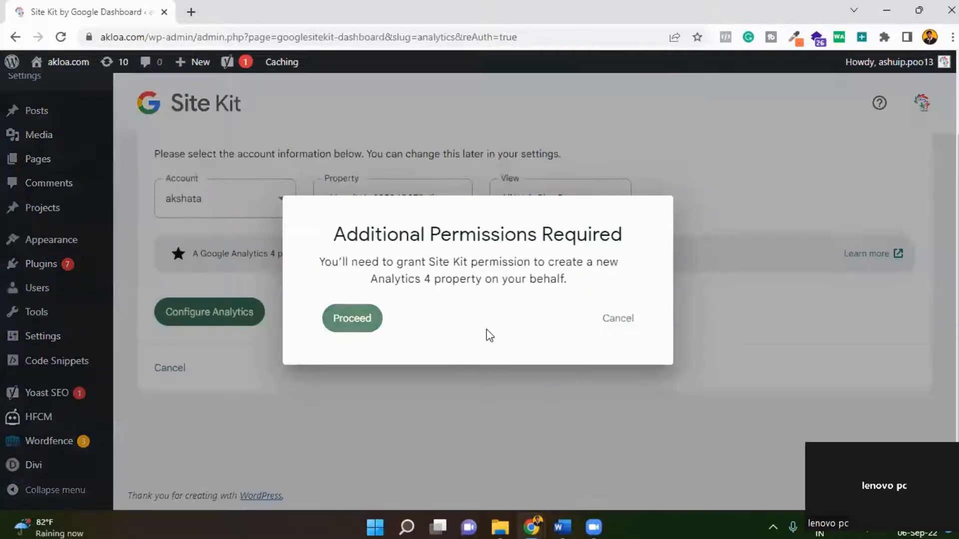
pyautogui.click(340, 324)
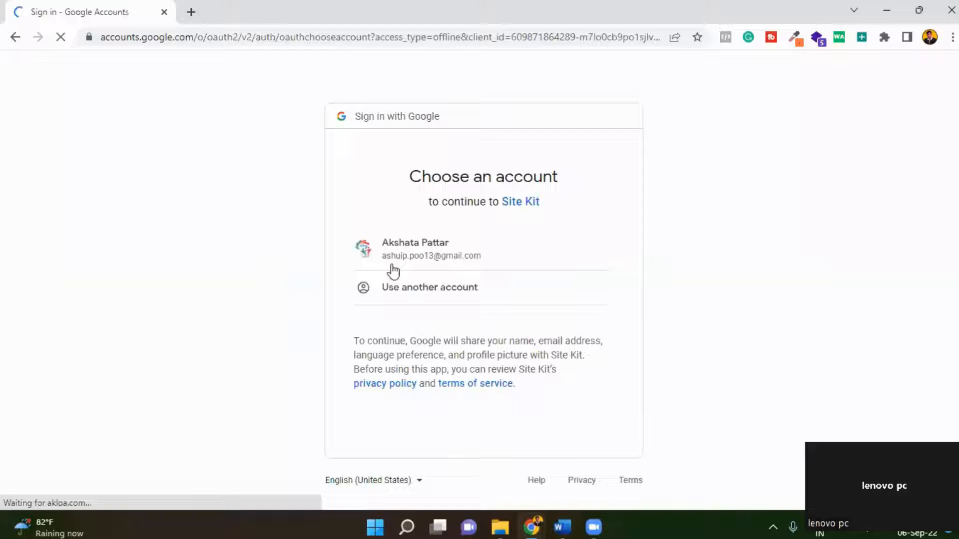
pyautogui.click(394, 264)
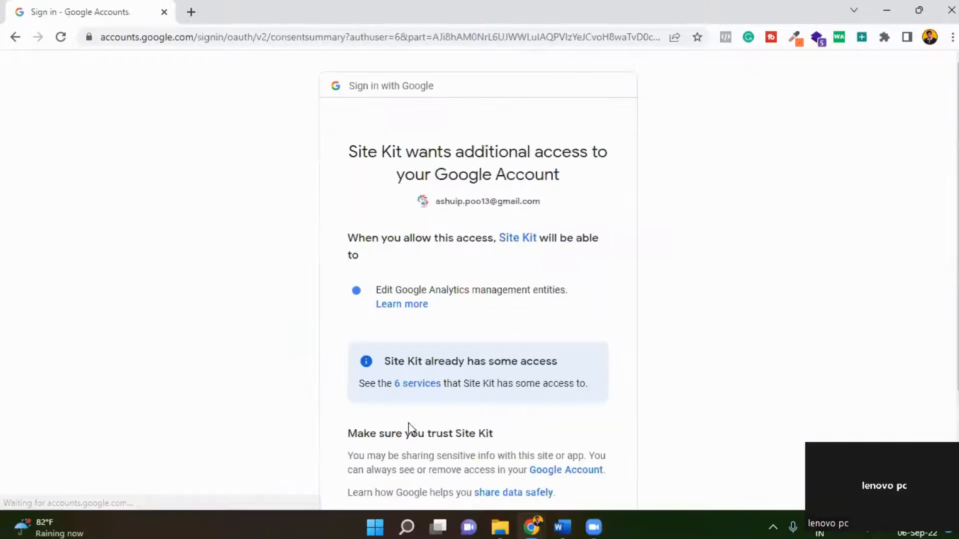
pyautogui.scroll(-3, 517, 274)
pyautogui.click(522, 408)
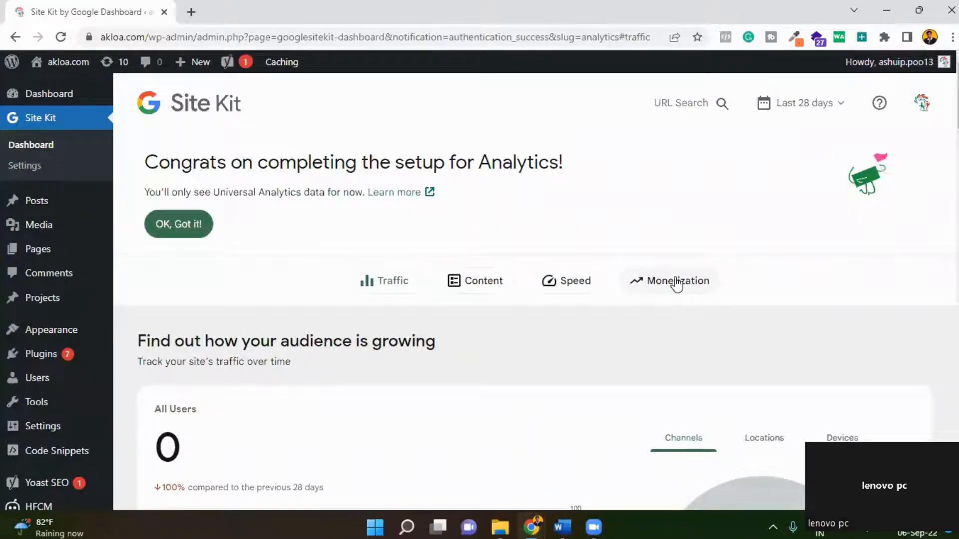
# - Examine the Site Kit dashboard's audience chart and search traffic figures for the last 28 days
pyautogui.scroll(-1, 542, 328)
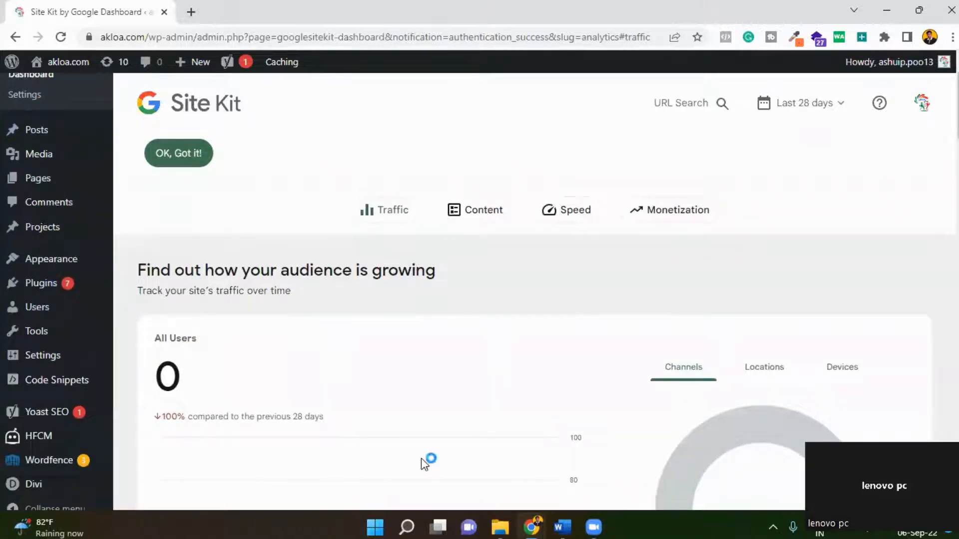
pyautogui.scroll(-3, 377, 388)
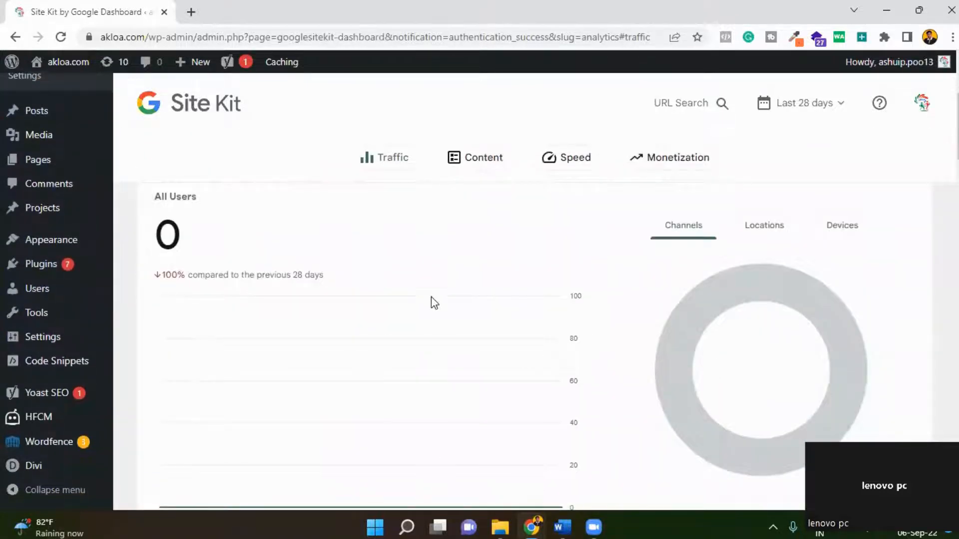
pyautogui.scroll(-6, 544, 307)
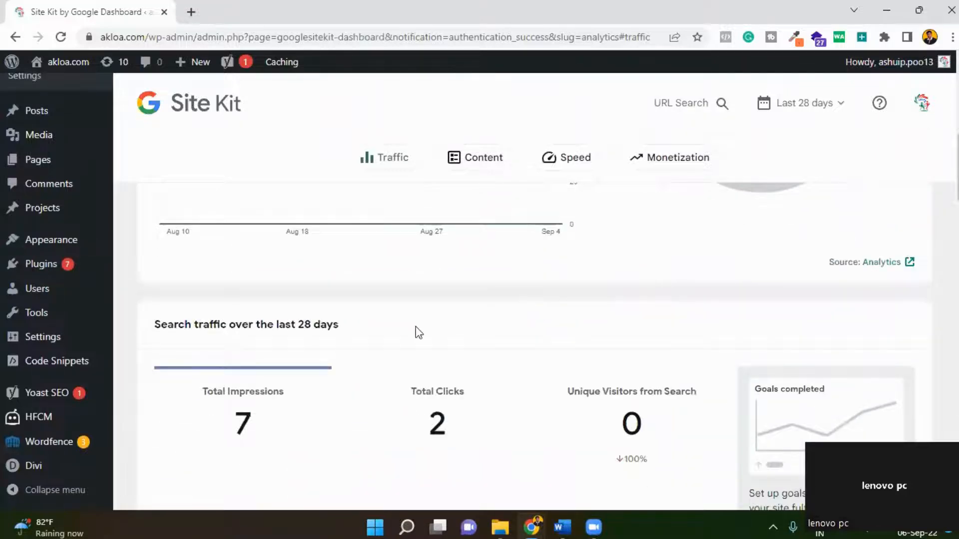
pyautogui.scroll(-2, 184, 275)
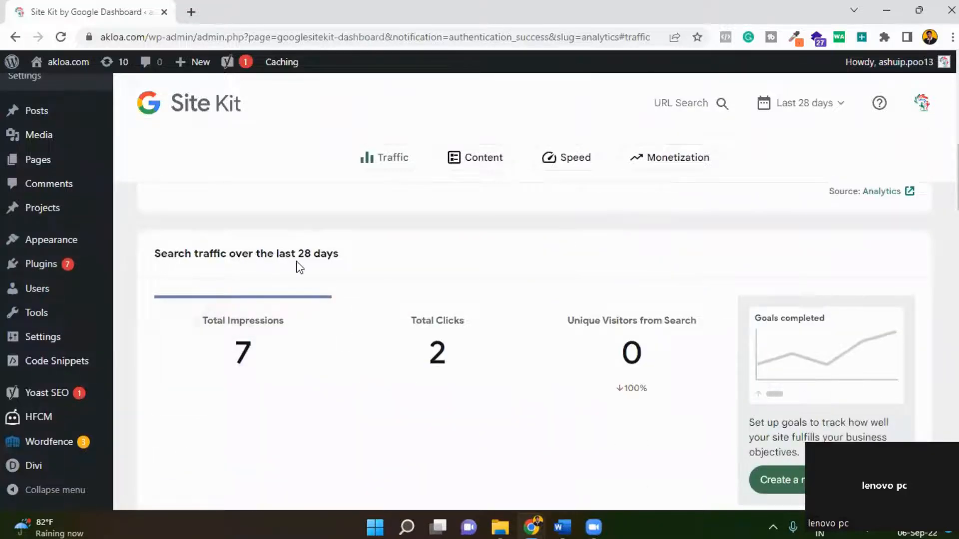
pyautogui.scroll(-3, 260, 252)
pyautogui.scroll(2, 244, 250)
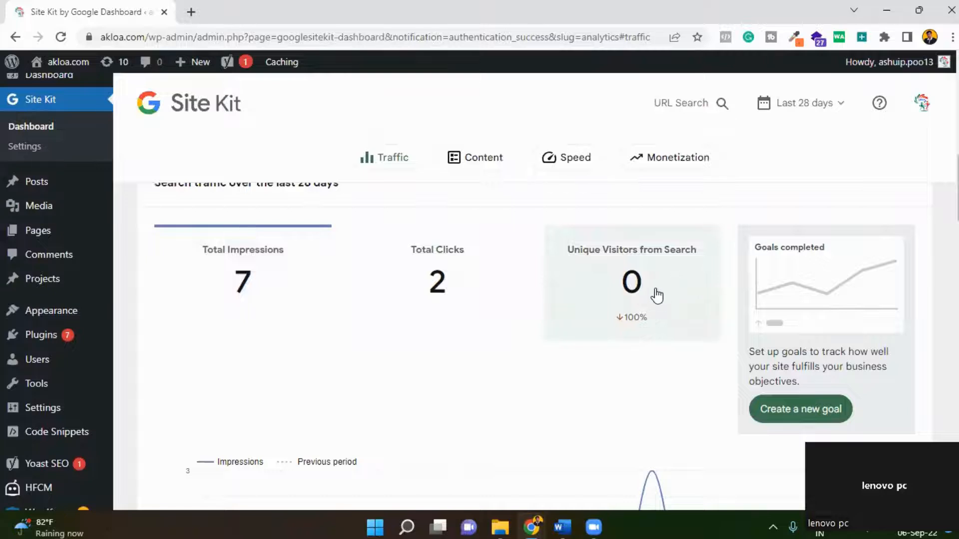
pyautogui.click(782, 298)
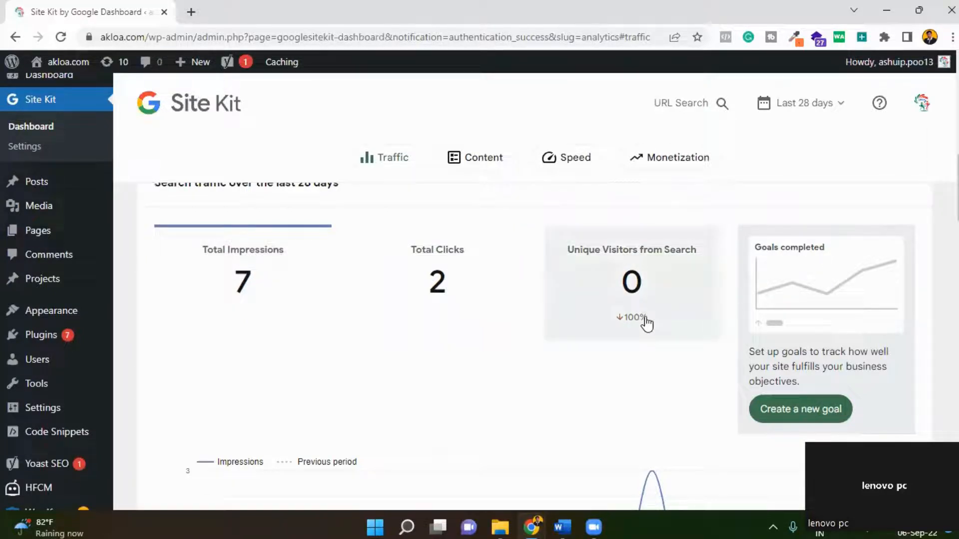
pyautogui.scroll(-4, 646, 324)
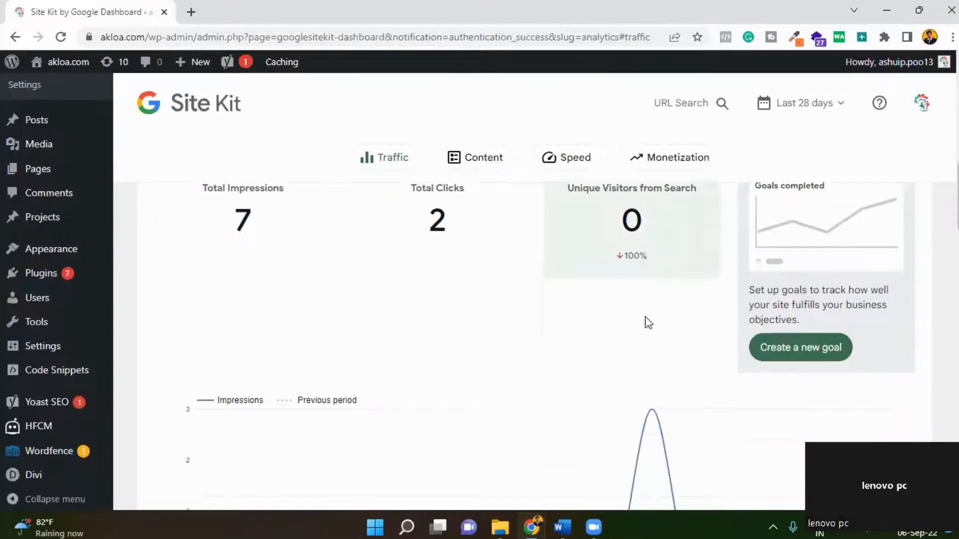
# - Examine the top search queries, top content and visitor experience sections of the Site Kit dashboard
pyautogui.scroll(-8, 615, 301)
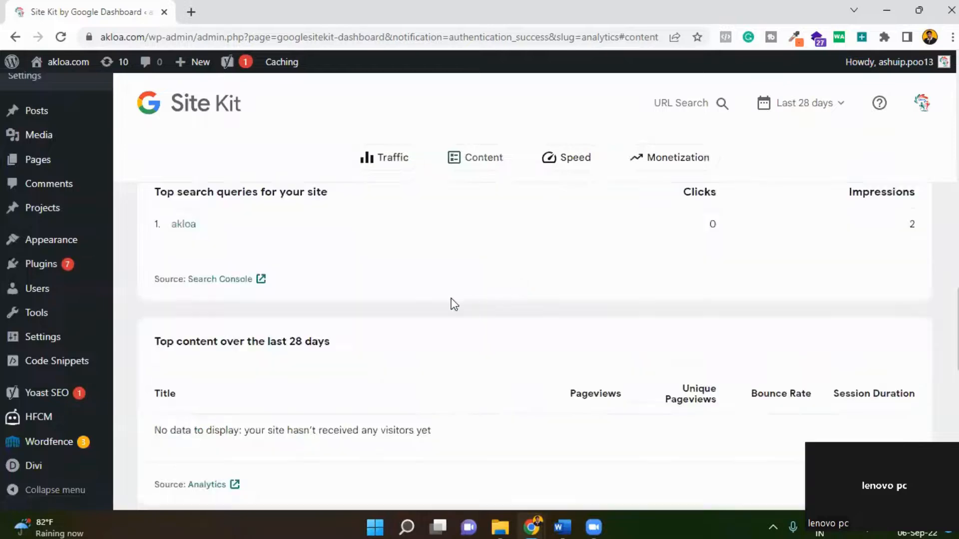
pyautogui.scroll(2, 300, 325)
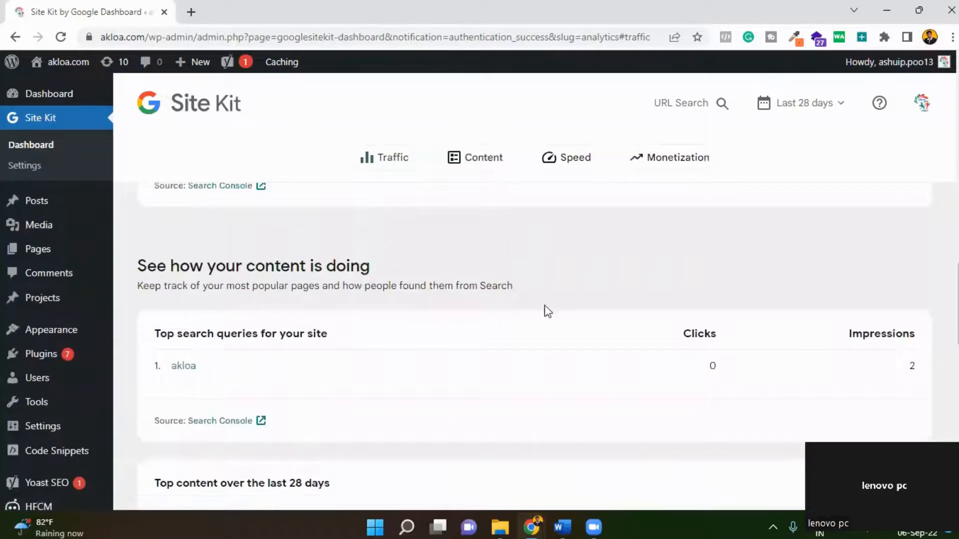
pyautogui.scroll(-2, 552, 310)
pyautogui.scroll(-4, 624, 355)
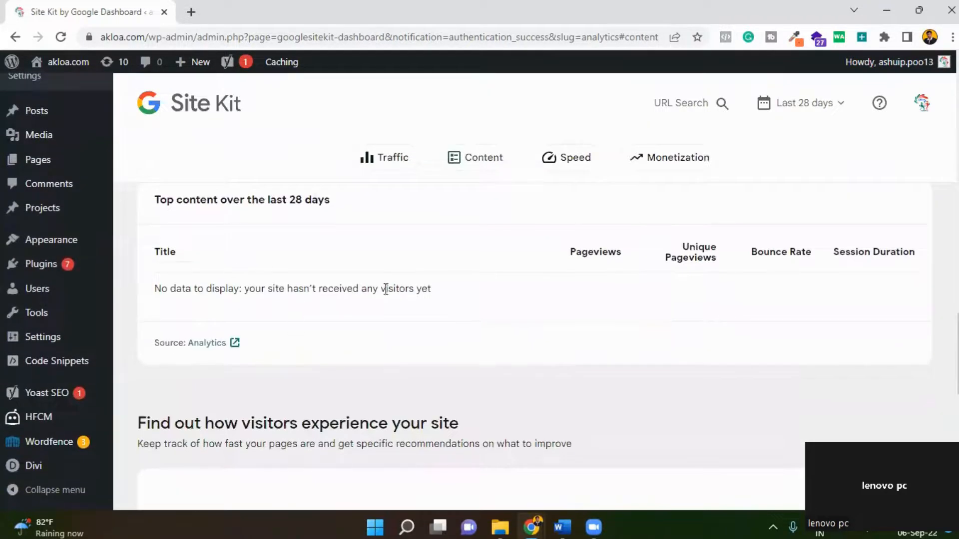
pyautogui.scroll(-3, 401, 292)
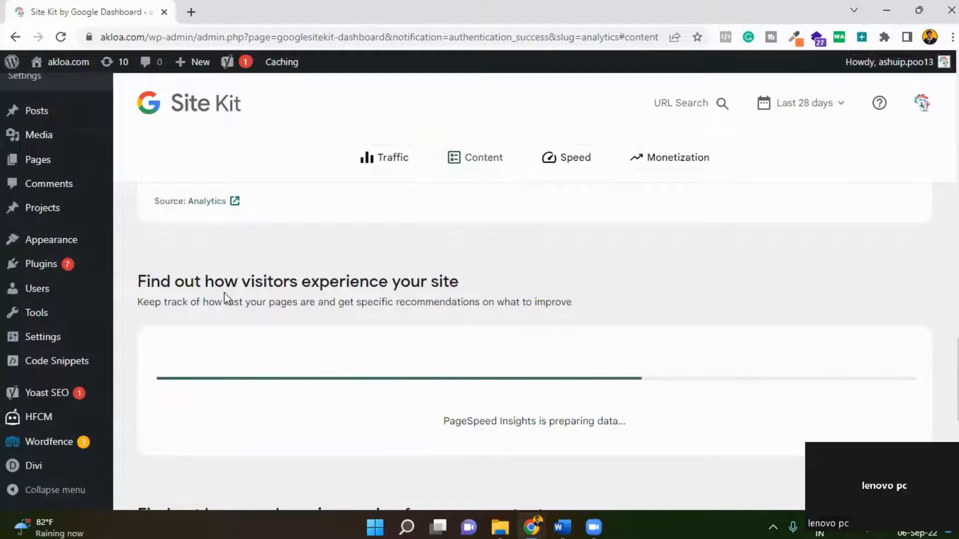
pyautogui.scroll(-3, 478, 304)
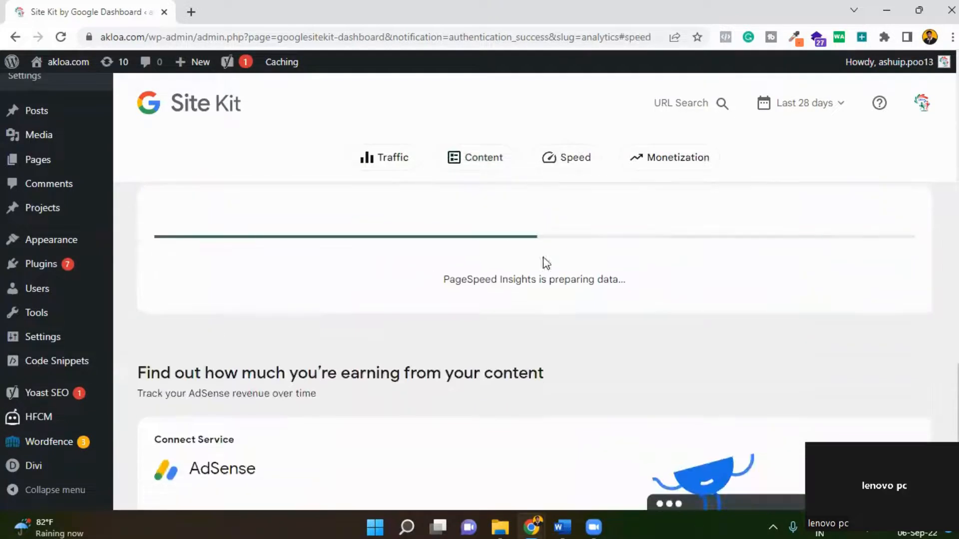
# - Start connecting AdSense to Site Kit with the site owner's Google account and grant access to view AdSense data
pyautogui.scroll(-3, 577, 313)
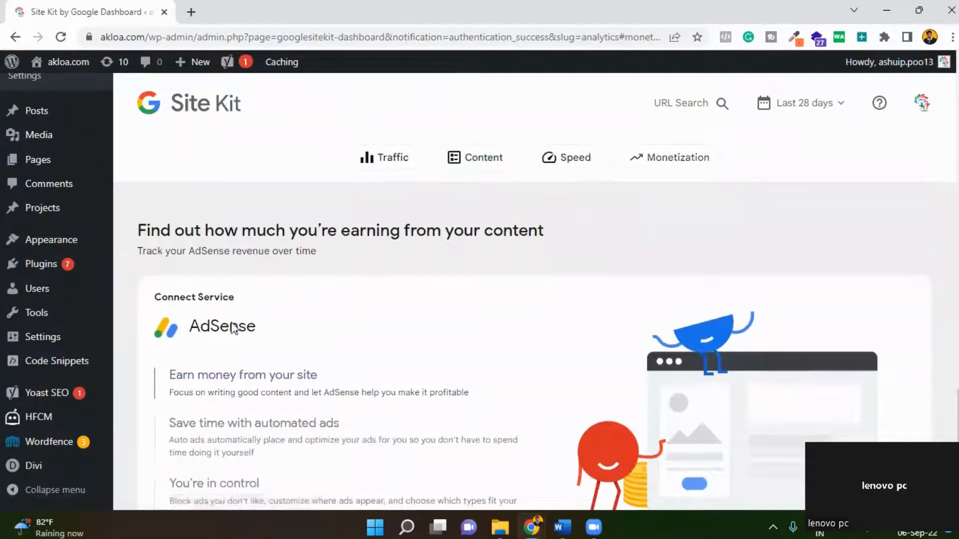
pyautogui.scroll(-3, 290, 327)
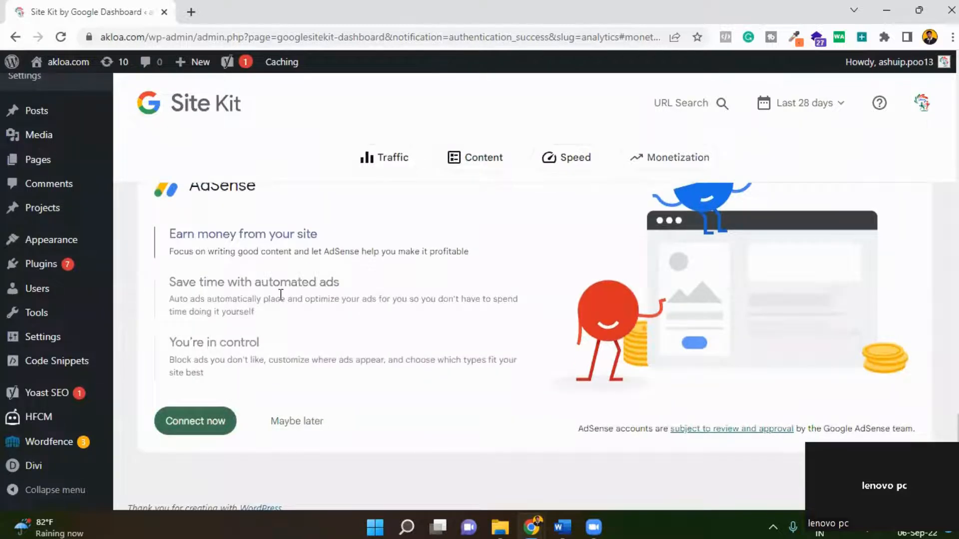
pyautogui.scroll(1, 259, 272)
pyautogui.scroll(-1, 272, 345)
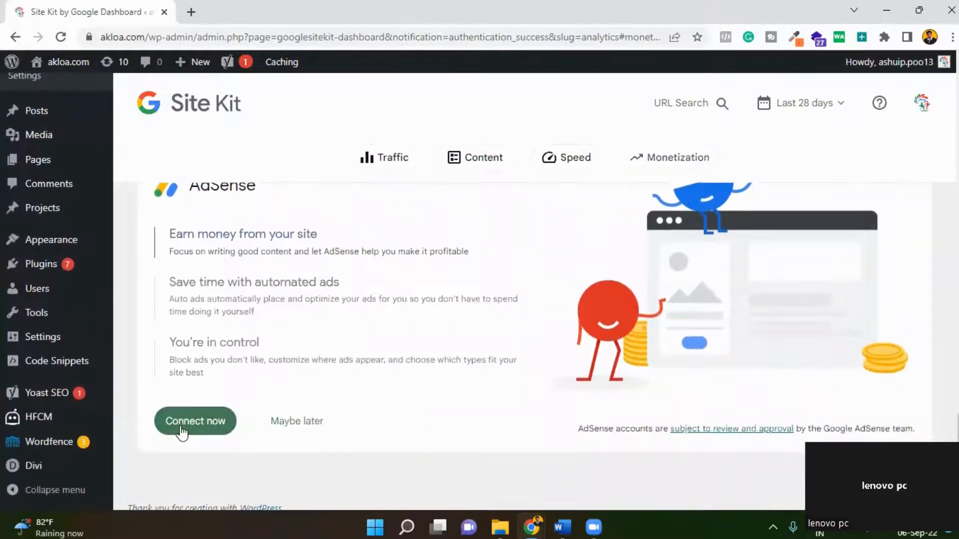
pyautogui.click(181, 428)
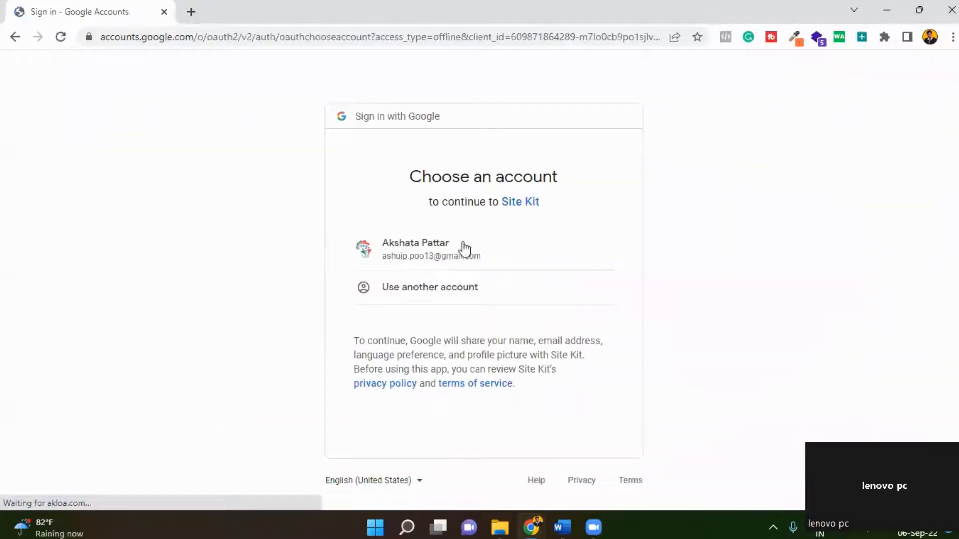
pyautogui.click(433, 244)
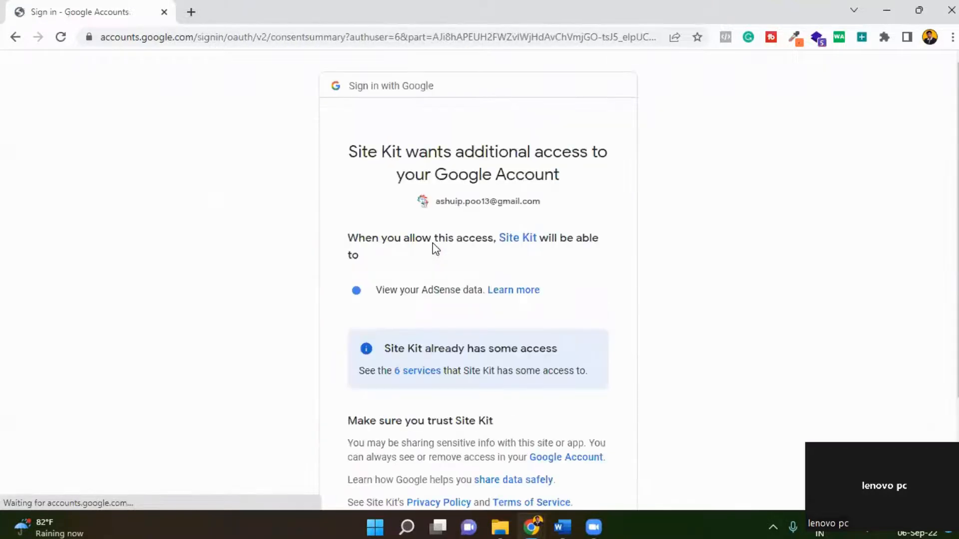
pyautogui.scroll(-3, 535, 316)
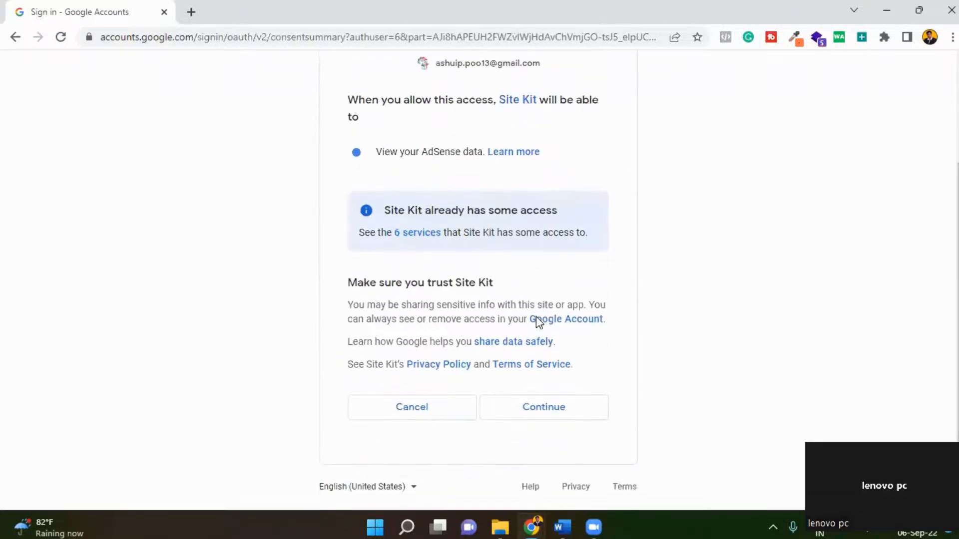
pyautogui.click(552, 413)
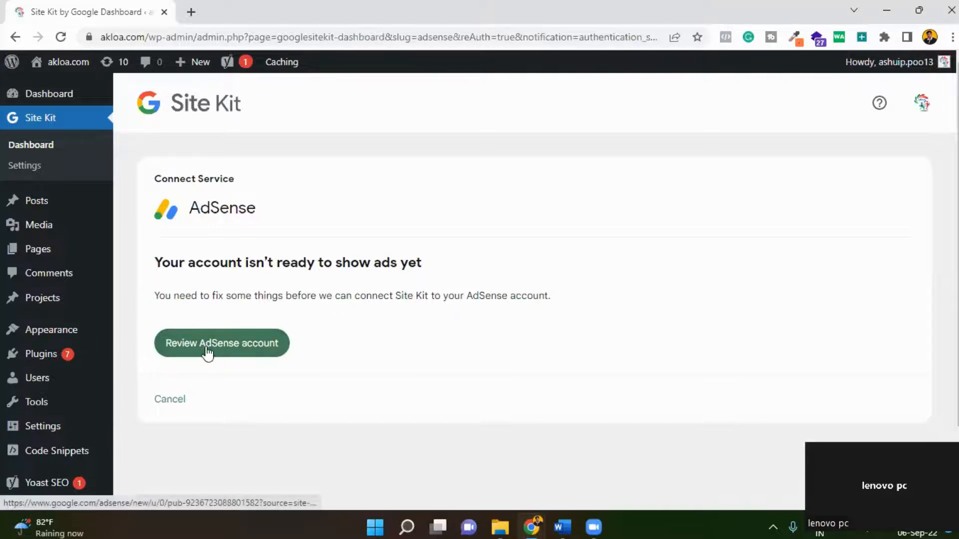
# - Review the AdSense account, open the fix for the site issue and request a review of akloa.com
pyautogui.click(274, 355)
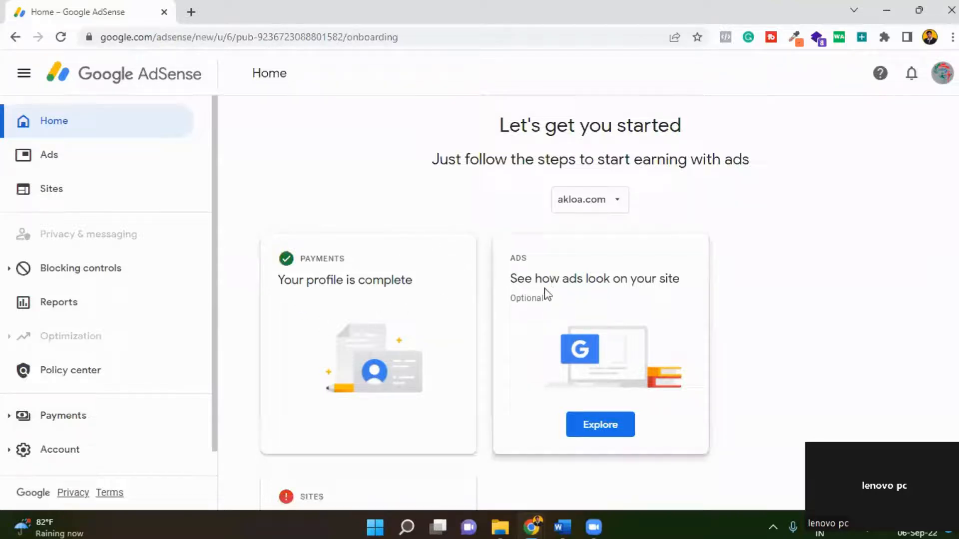
pyautogui.scroll(-2, 631, 295)
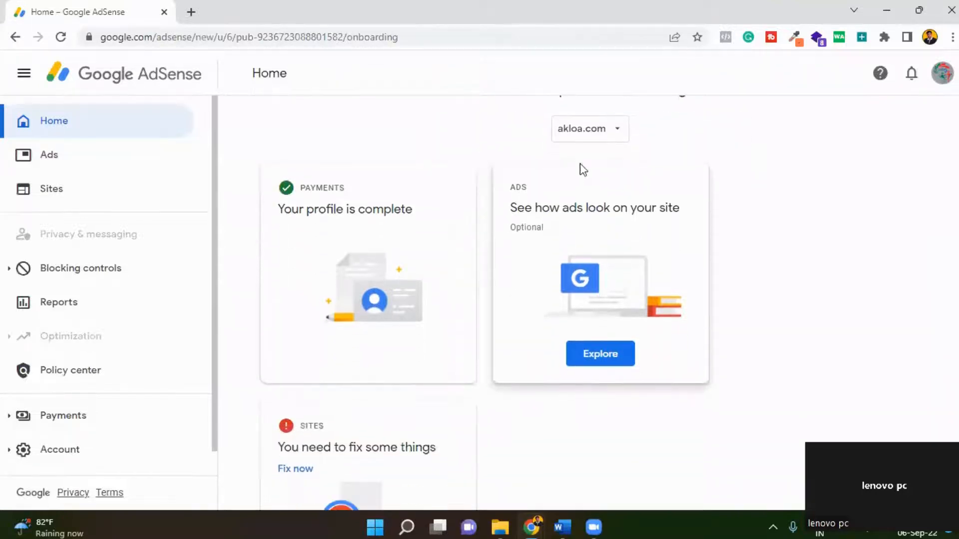
pyautogui.scroll(-3, 592, 239)
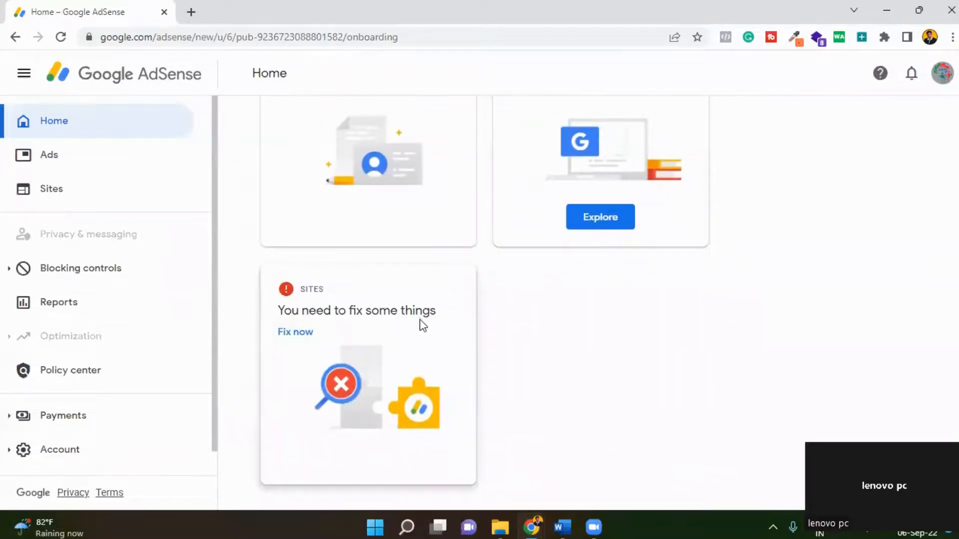
pyautogui.scroll(1, 422, 326)
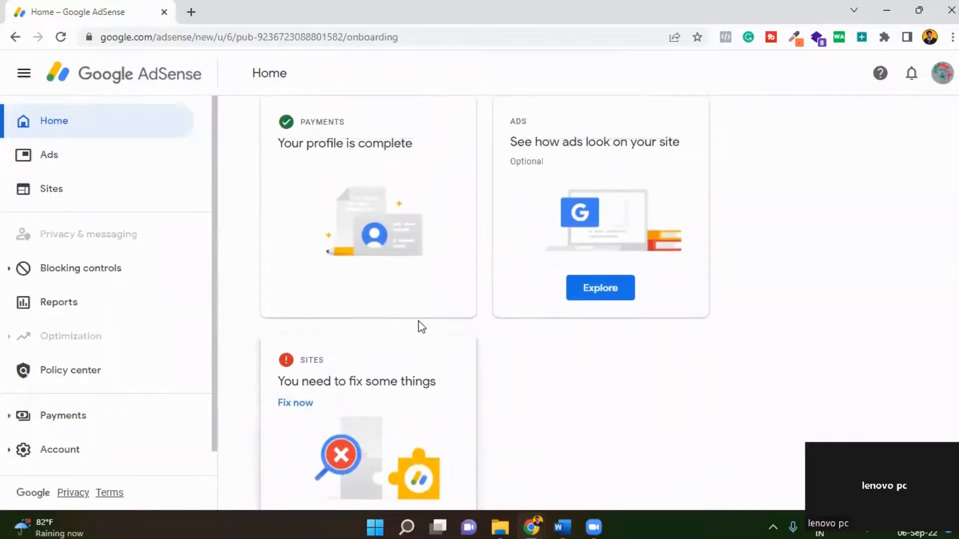
pyautogui.click(295, 403)
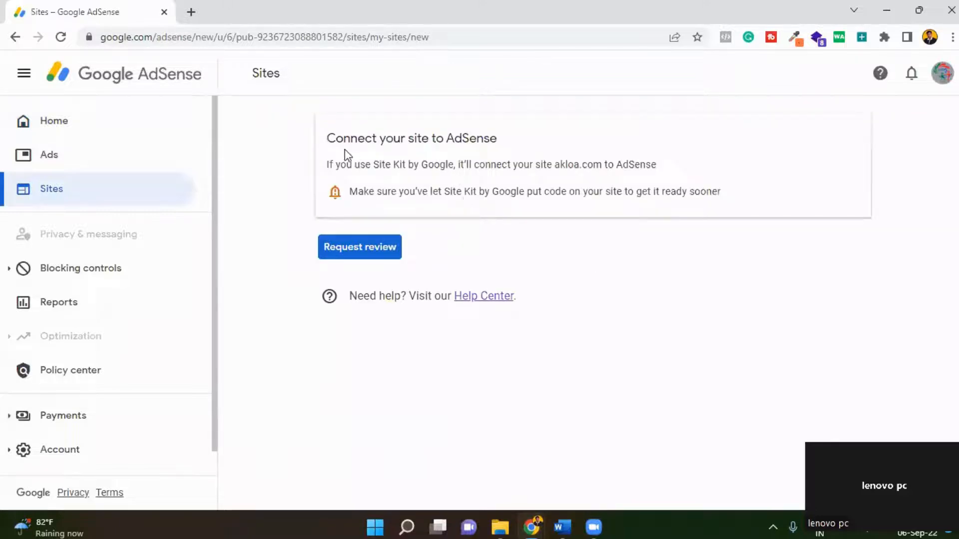
pyautogui.click(351, 253)
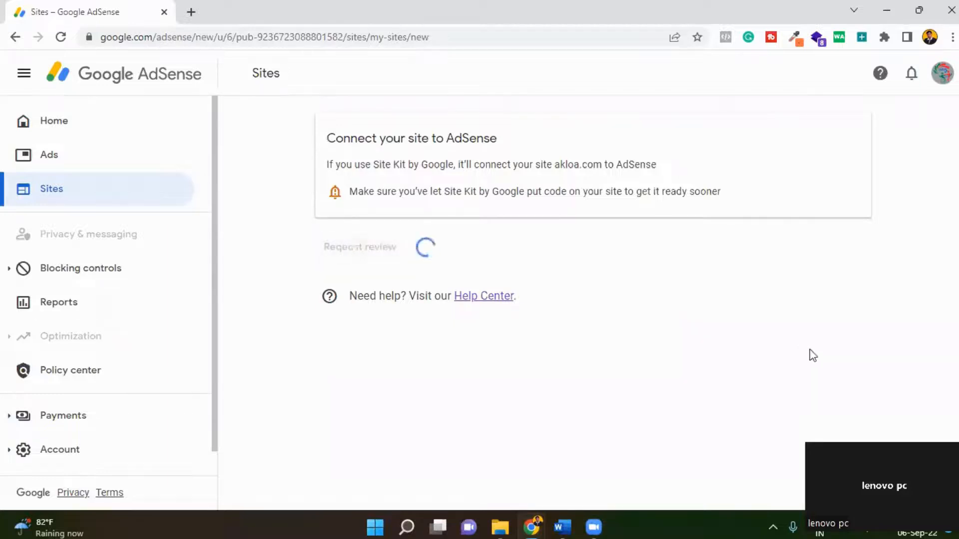
# - Check the AdSense onboarding overview for akloa.com, including the site connection, privacy, payments and ads cards
pyautogui.scroll(-4, 646, 360)
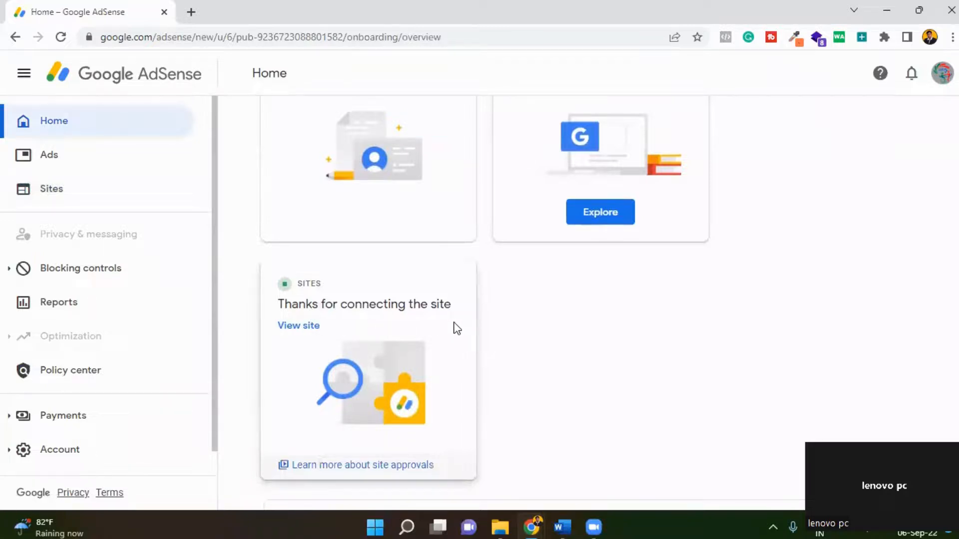
pyautogui.scroll(-3, 458, 328)
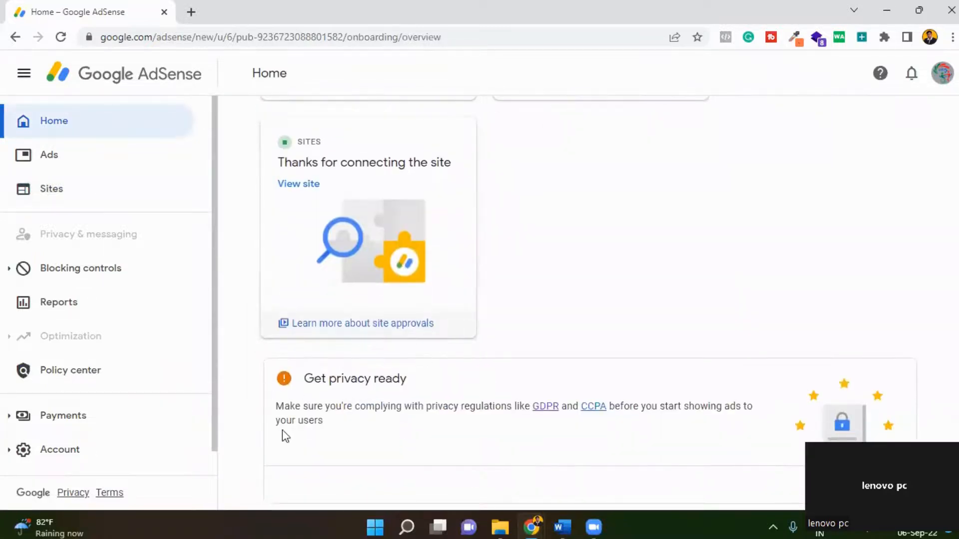
pyautogui.scroll(-1, 422, 392)
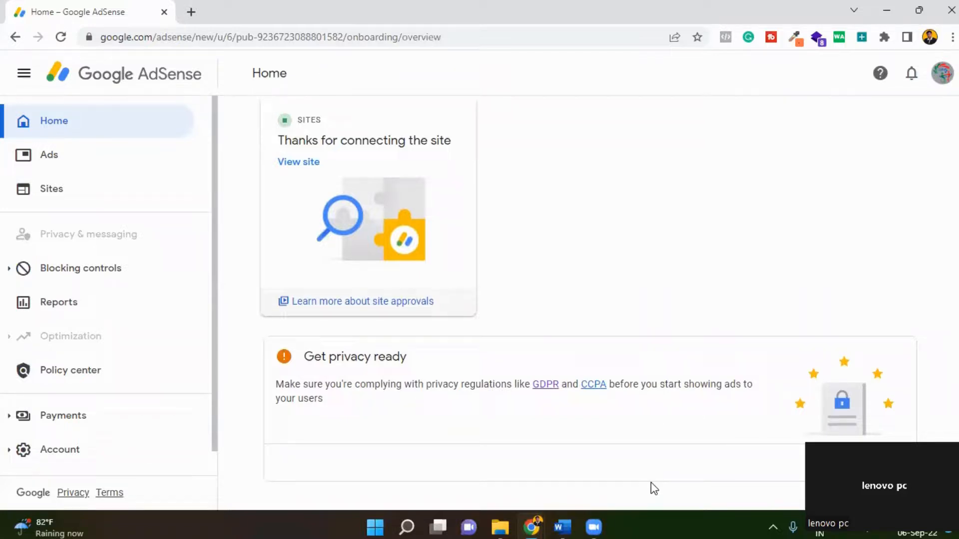
pyautogui.scroll(3, 555, 315)
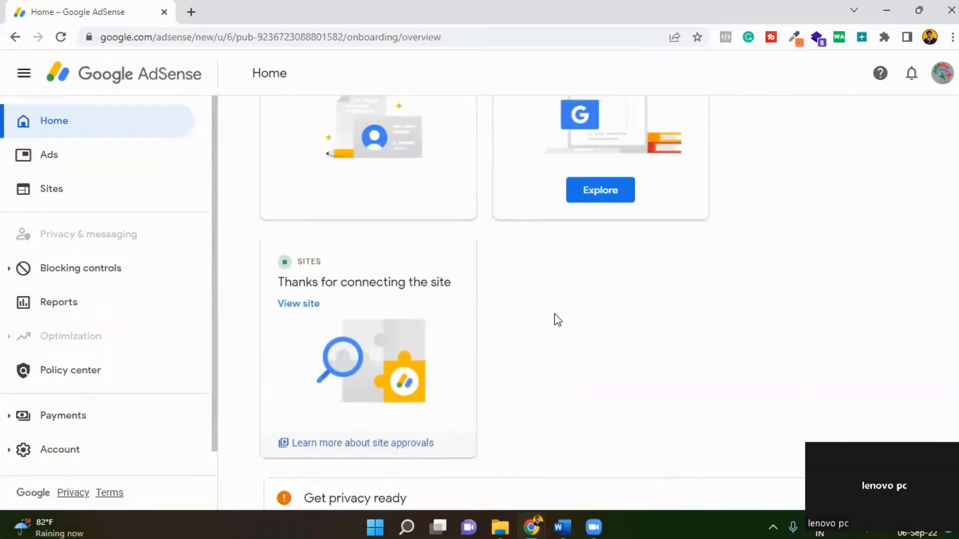
pyautogui.scroll(3, 558, 320)
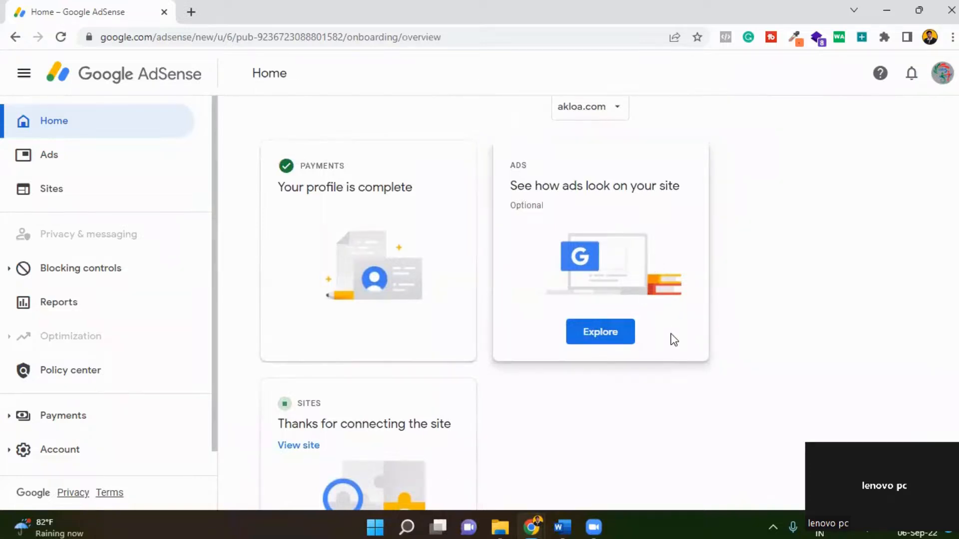
pyautogui.moveTo(593, 528)
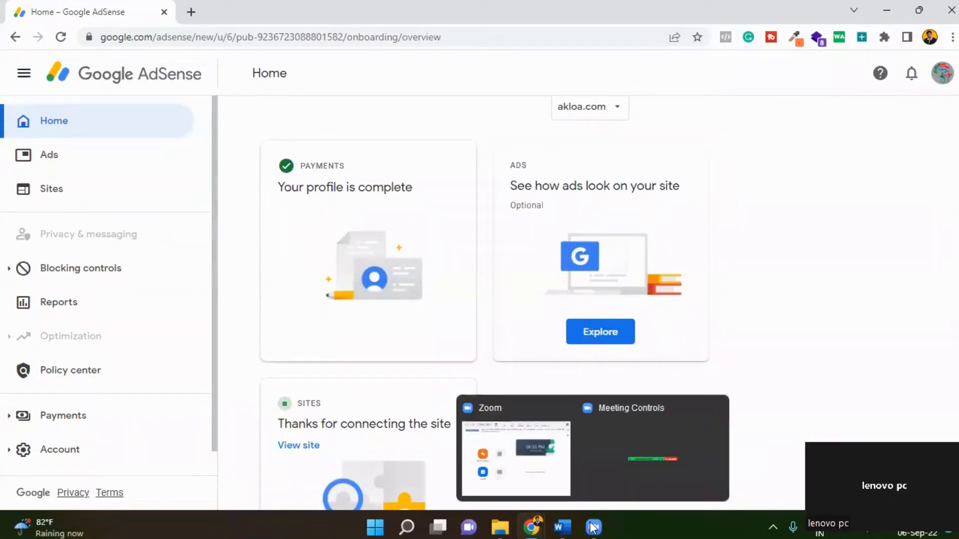